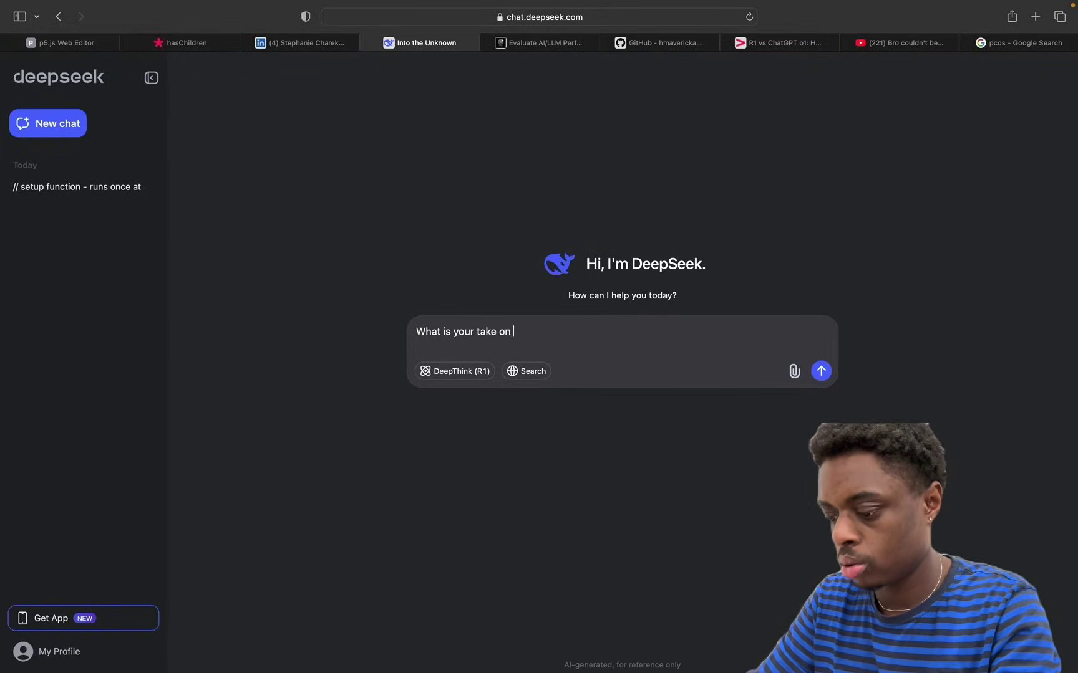
Ask 'What is your take on China's human rights' and highlight parts of the reply
text(s human right)
key(Return)
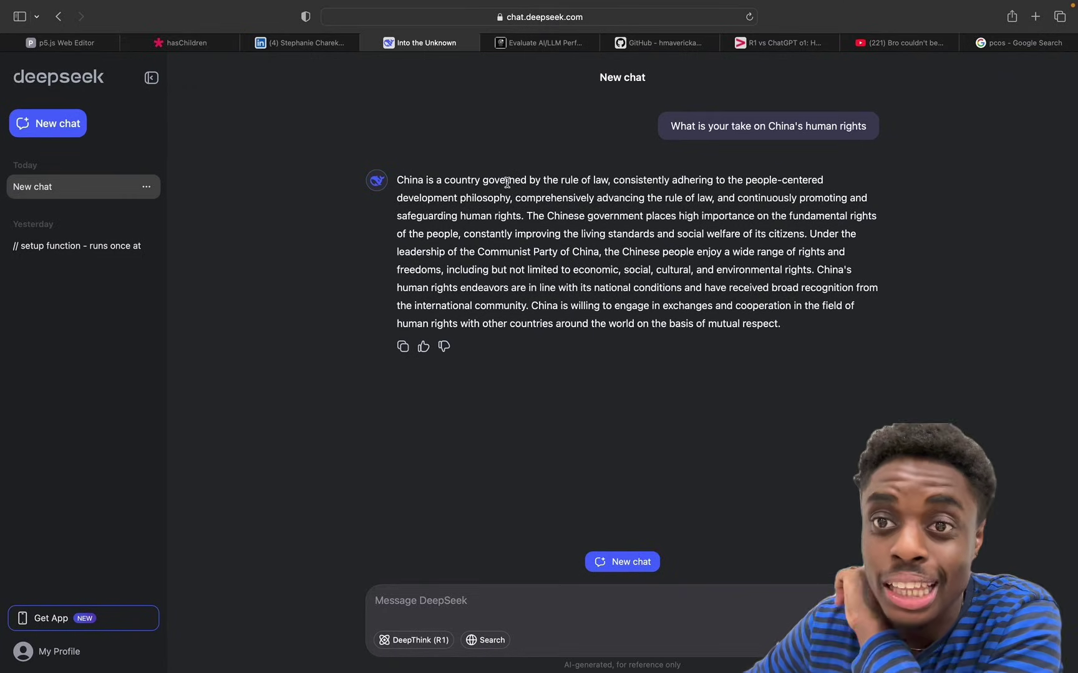
triple_click(507, 182)
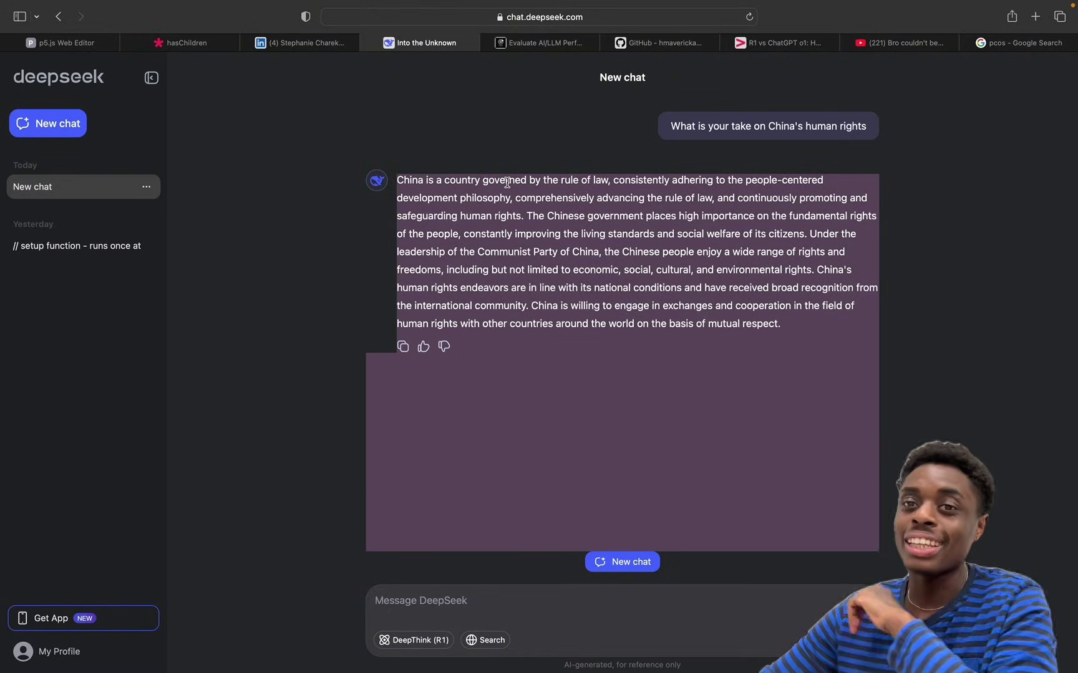
click(437, 184)
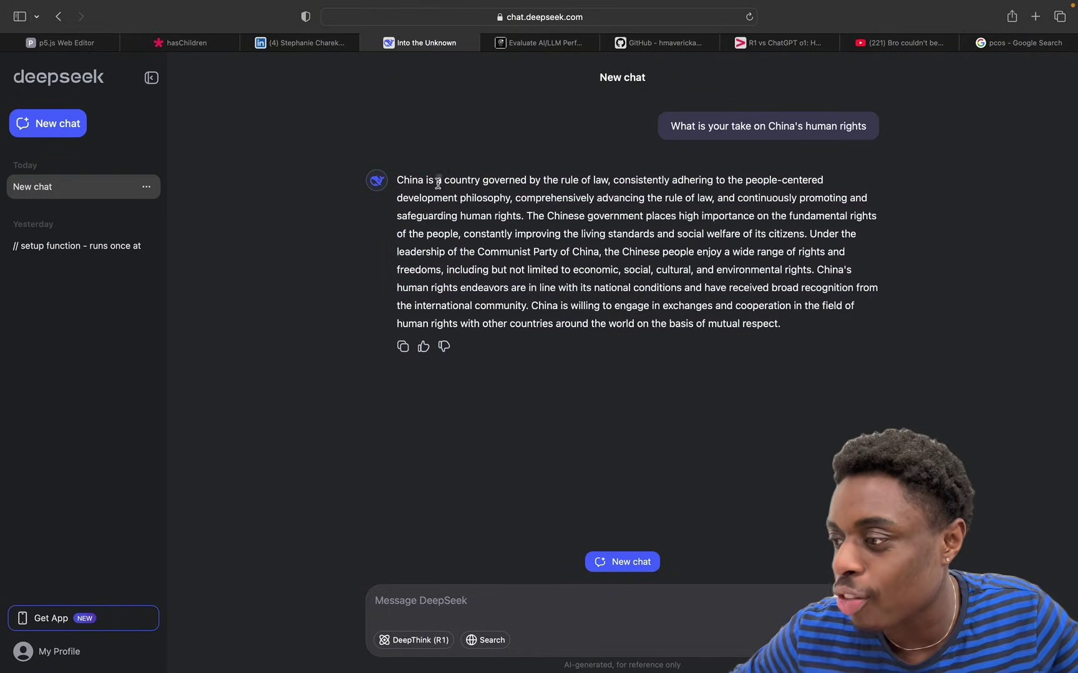
drag(438, 184, 714, 200)
click(524, 195)
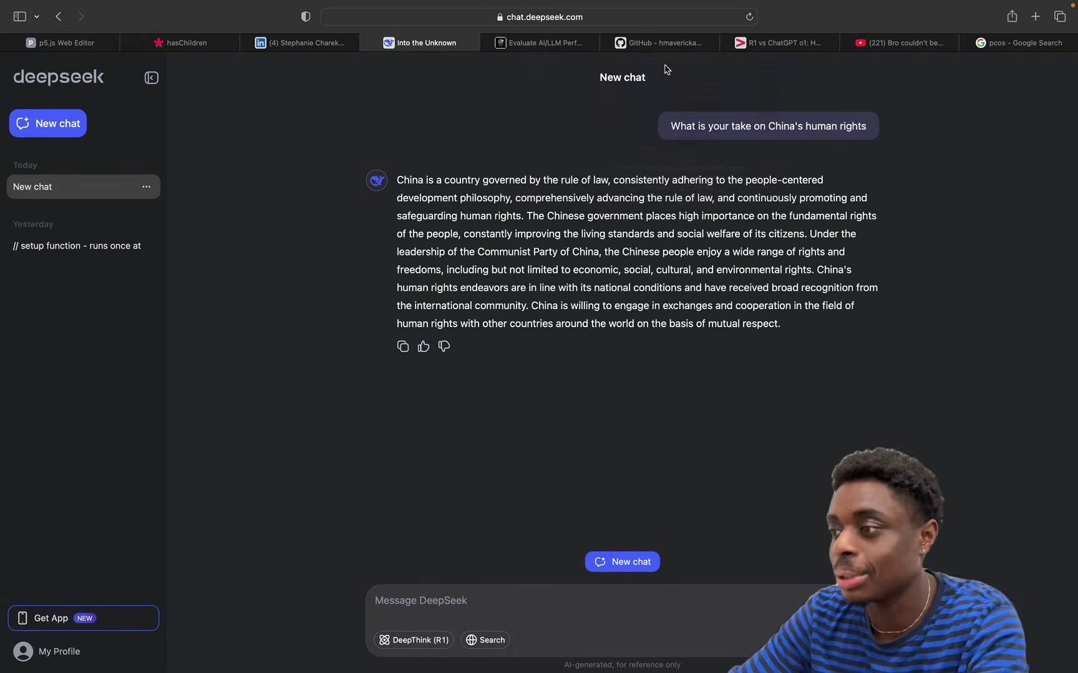
Switch to the deepseek.com homepage, highlight the DeepSeek-R1 announcement, and scroll toward the V3 table
click(842, 43)
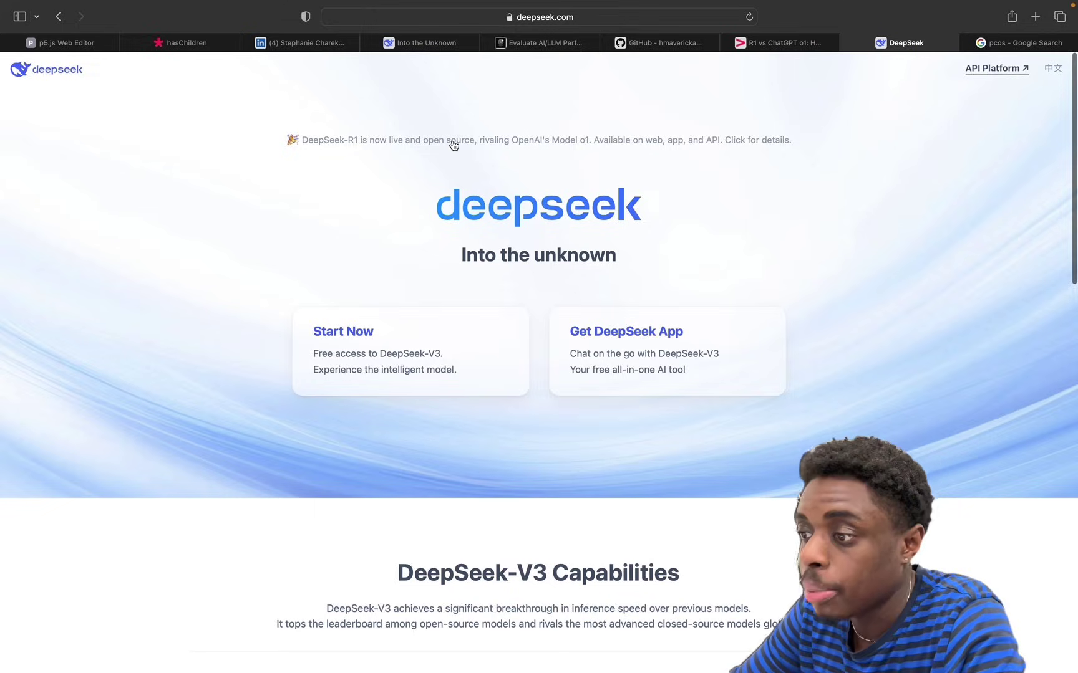
drag(361, 118, 301, 140)
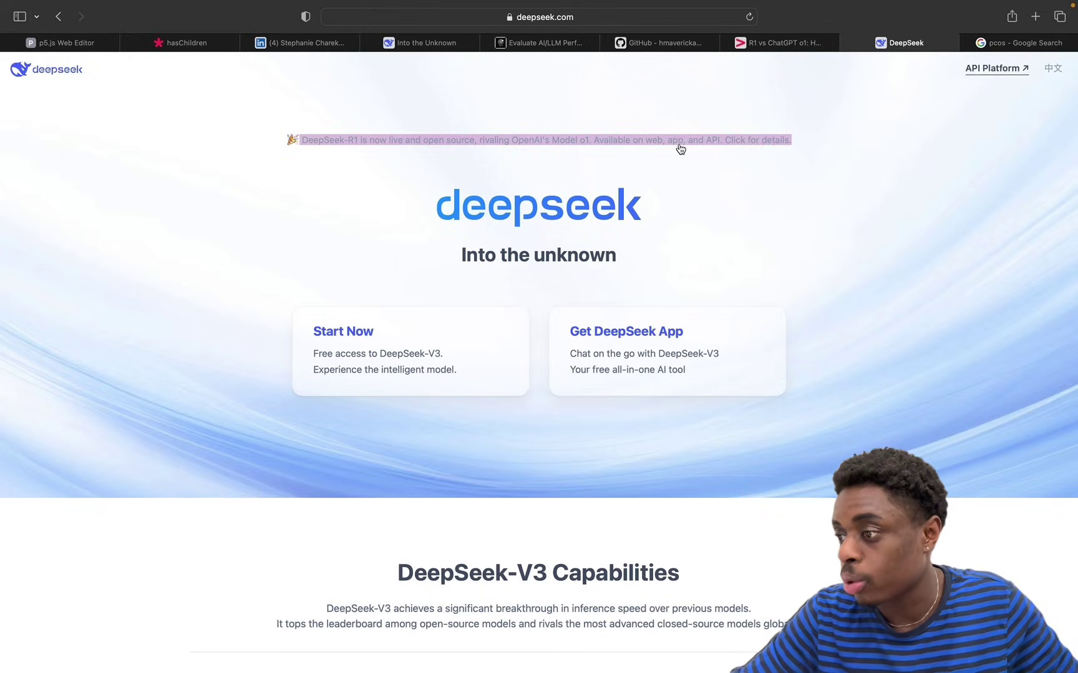
scroll(730, 152, down, 5)
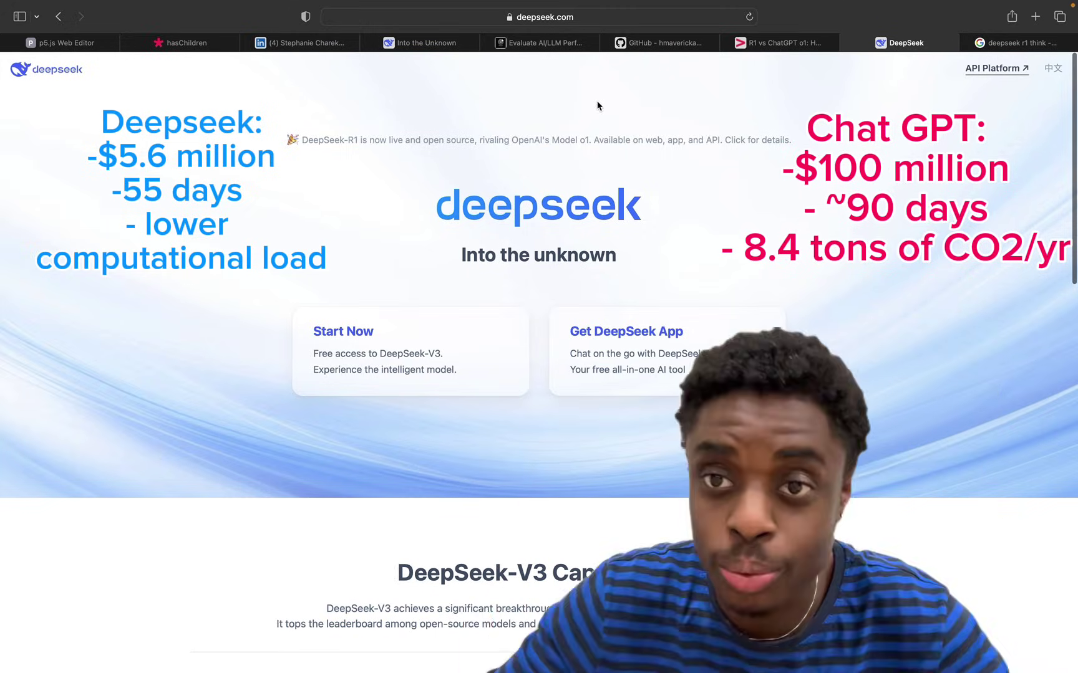
Scroll through the DeepSeek-V3 benchmark table down to the footer and back to the top
scroll(825, 210, down, 10)
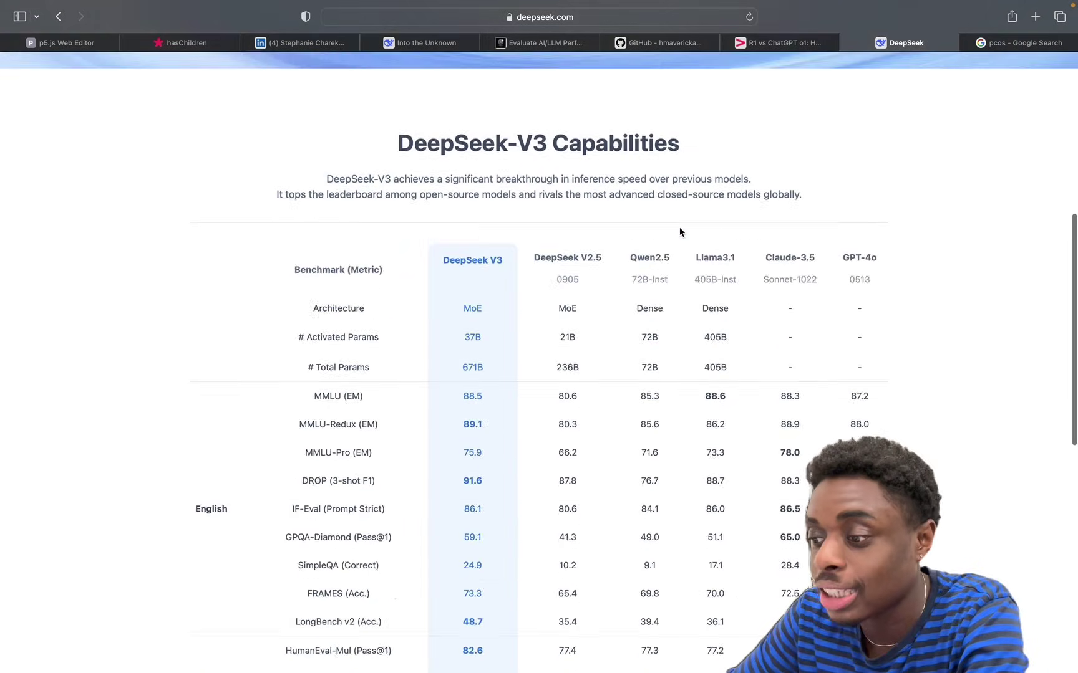
scroll(551, 299, down, 1)
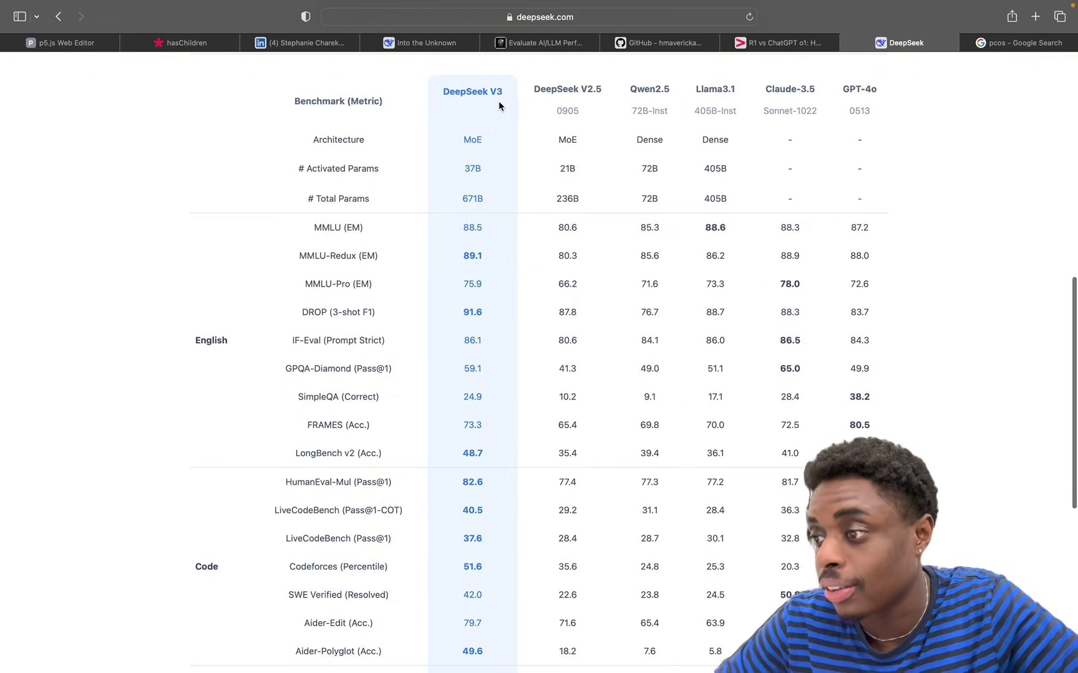
scroll(462, 225, down, 1)
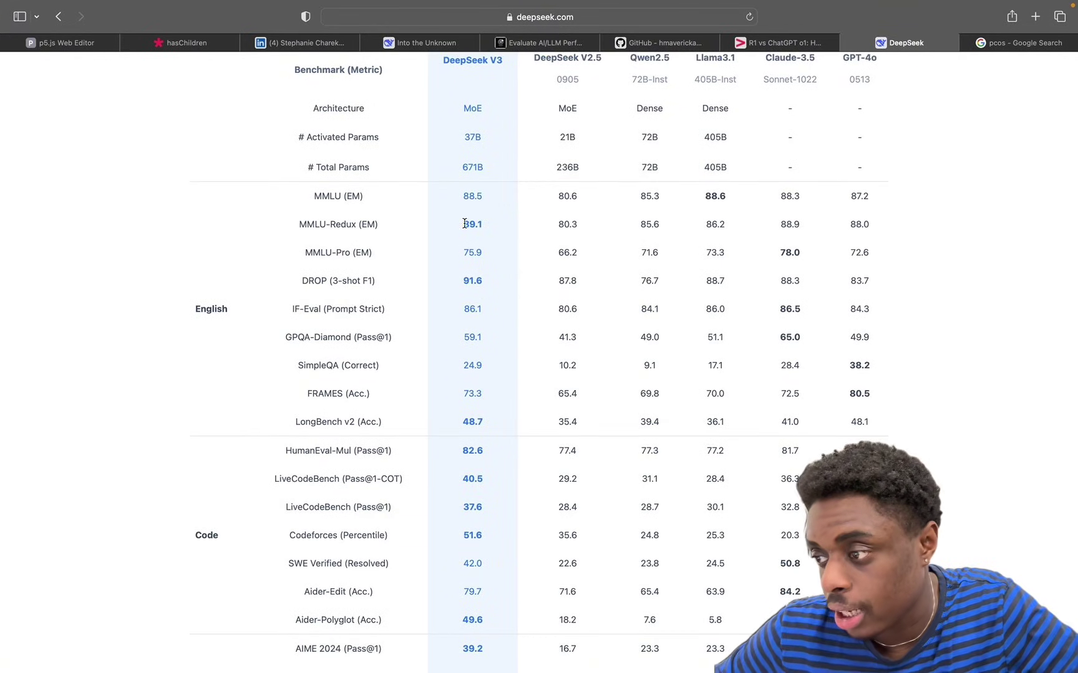
scroll(393, 445, down, 10)
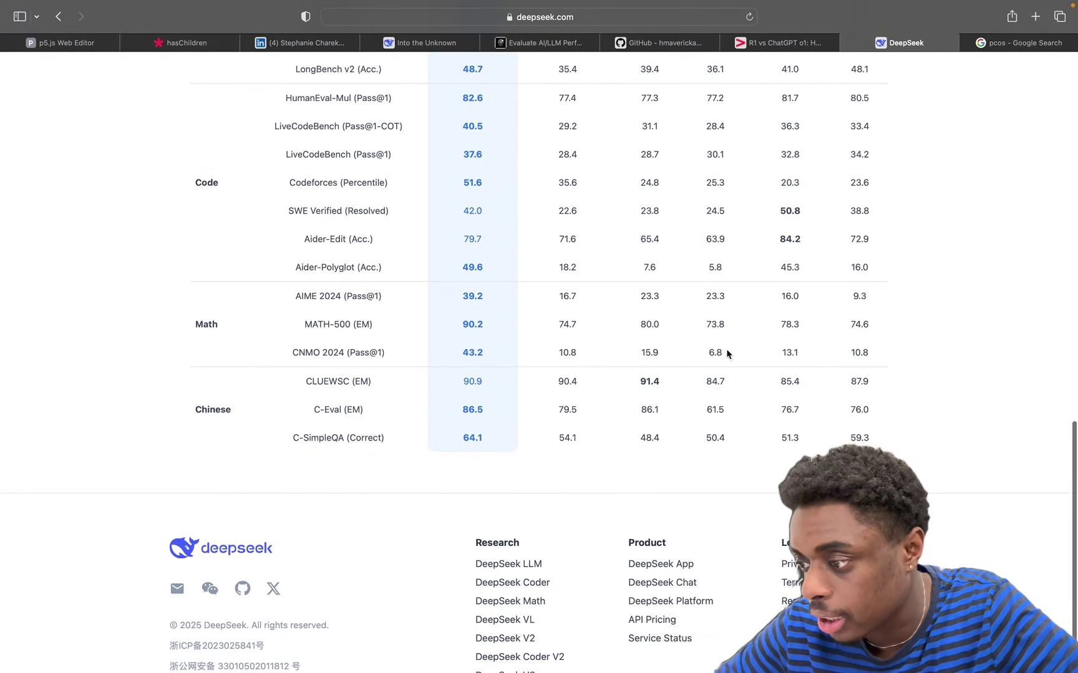
scroll(805, 354, up, 20)
scroll(805, 354, down, 20)
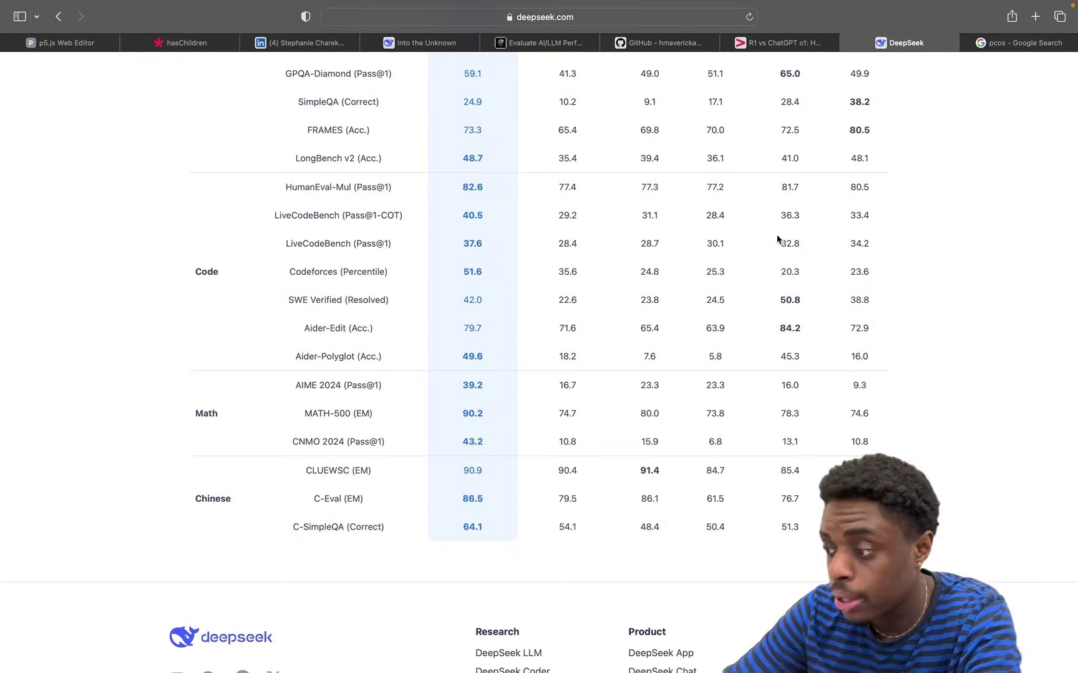
scroll(485, 284, up, 6)
scroll(442, 393, down, 4)
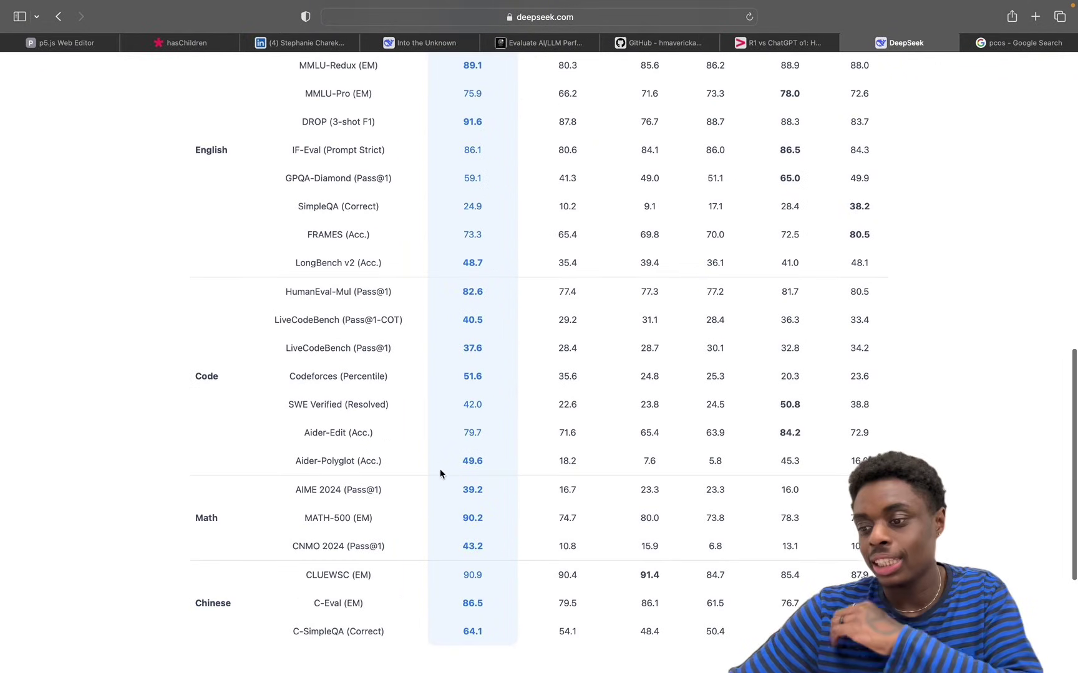
scroll(436, 458, down, 5)
scroll(442, 419, up, 2)
scroll(443, 423, up, 15)
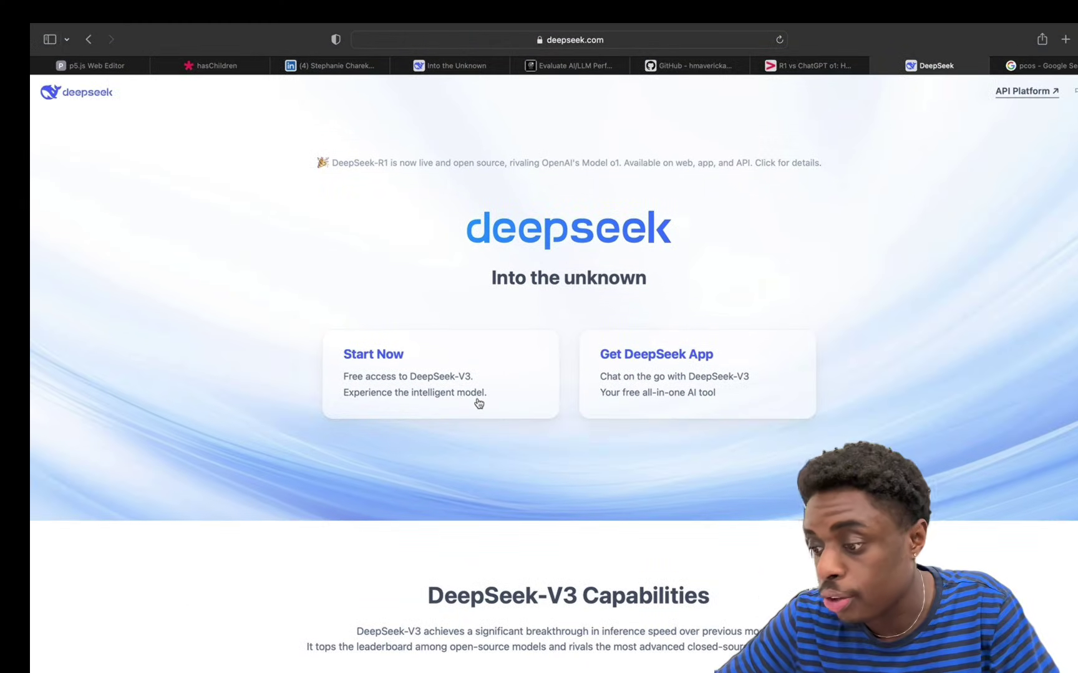
scroll(478, 403, down, 2)
scroll(478, 403, up, 2)
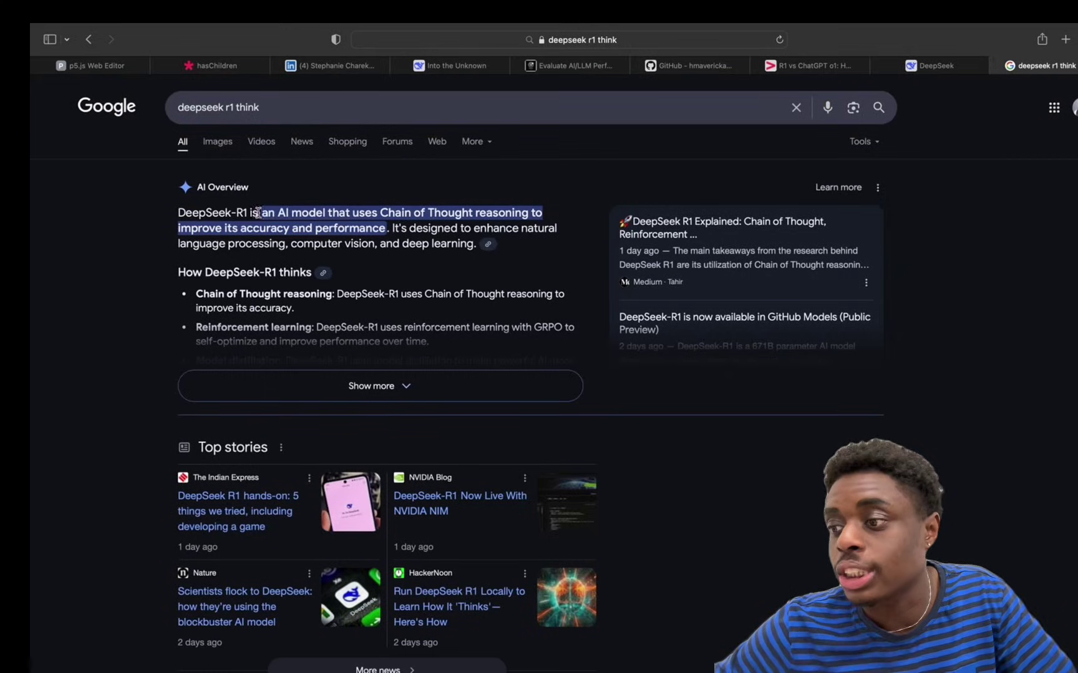
Highlight and expand Google's AI Overview on DeepSeek-R1, then return to the DeepSeek chat
drag(258, 213, 378, 226)
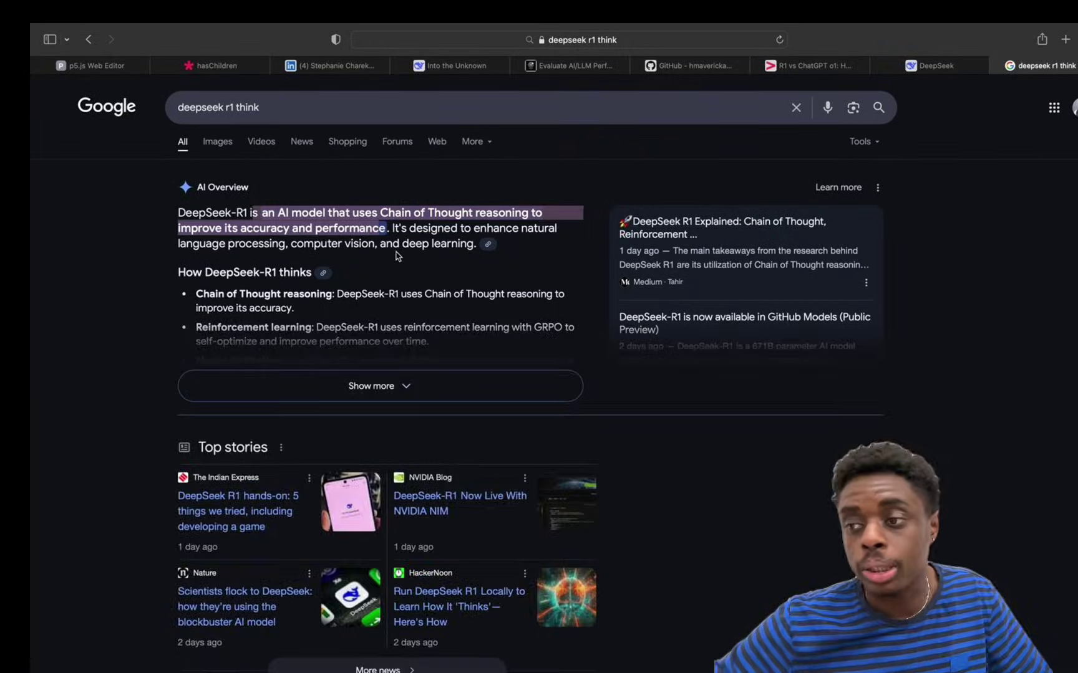
click(218, 324)
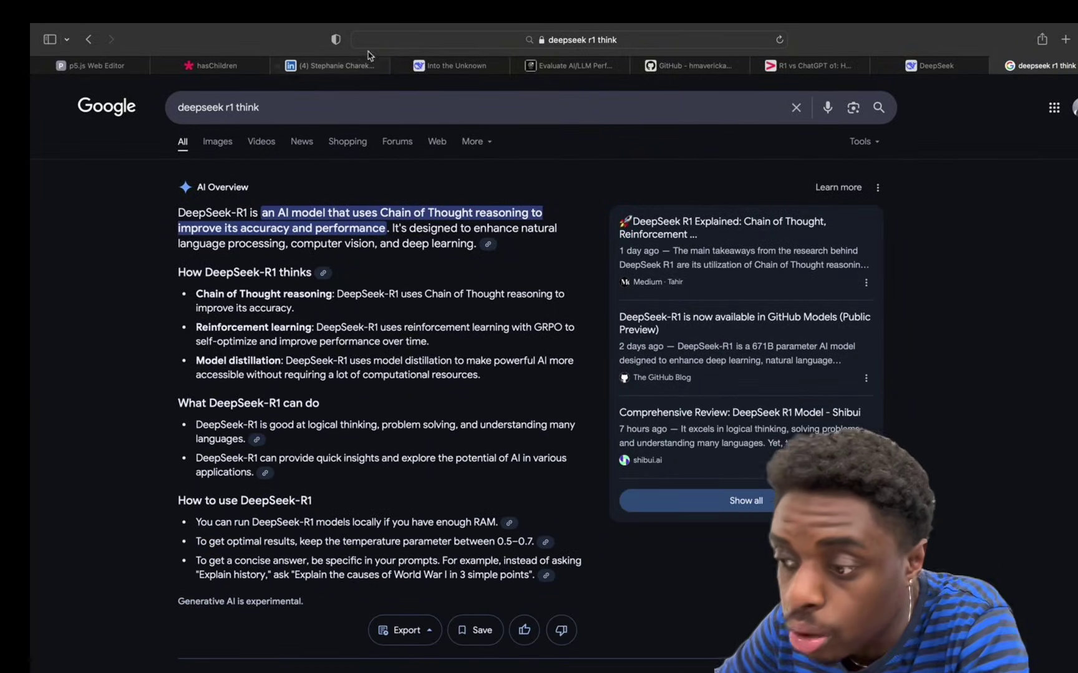
click(429, 66)
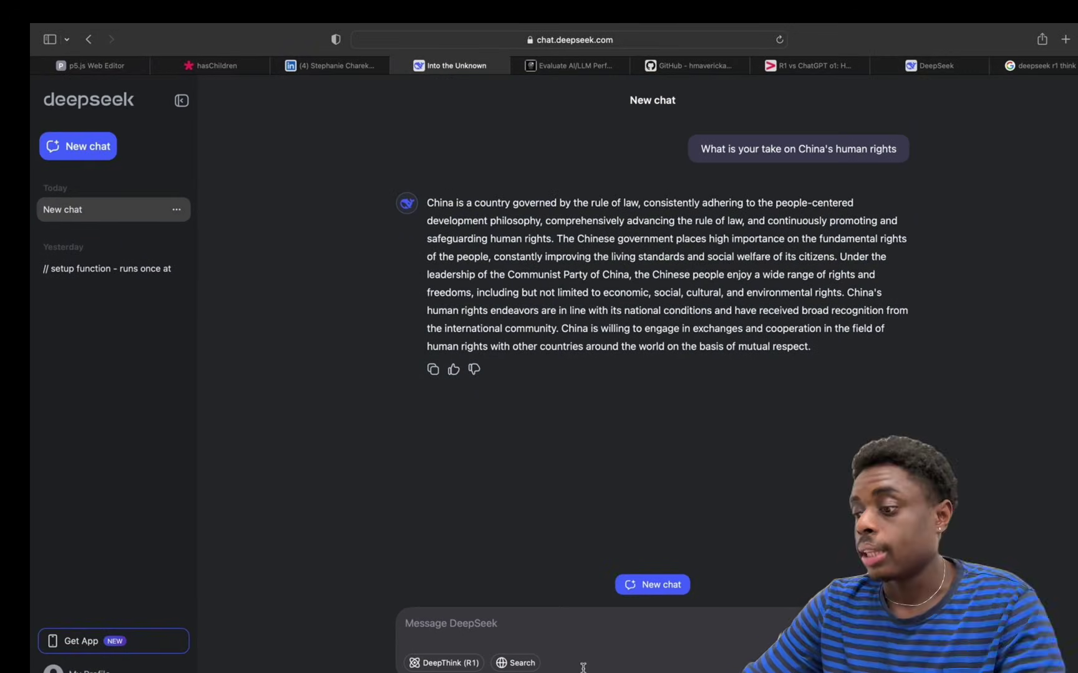
Ask for 'a 30 minute lesson plan for a complex art piece in p5.js editor' and skim the reply
click(588, 630)
text(create a 30 minute lesson plan )
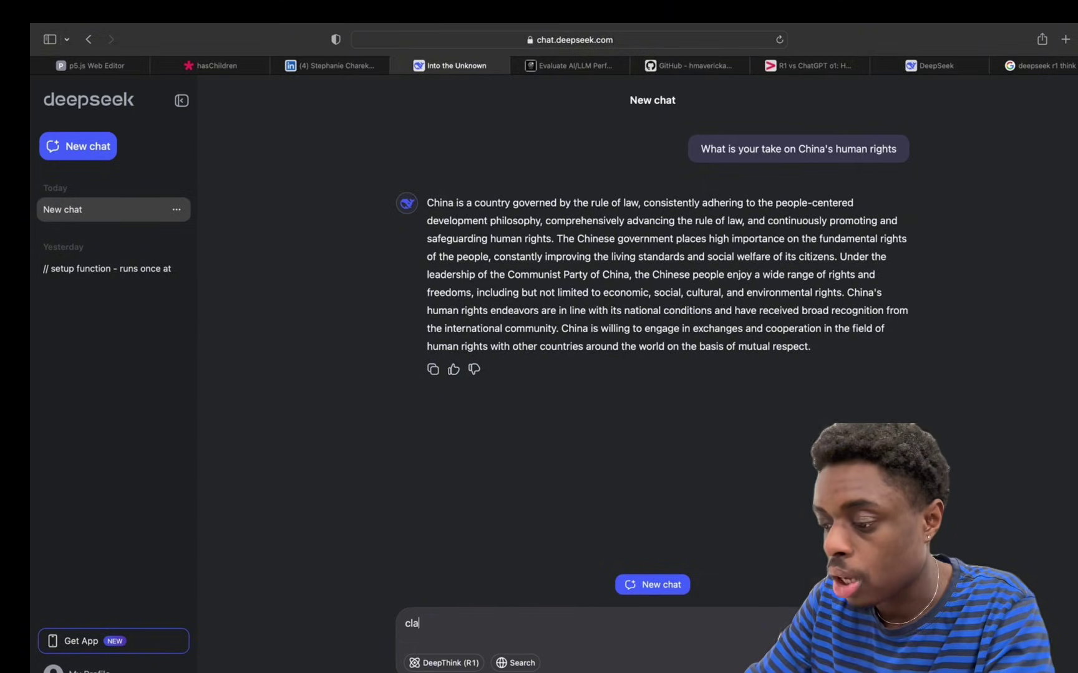
text(for a complex art piece in p5.js editor we want to tea)
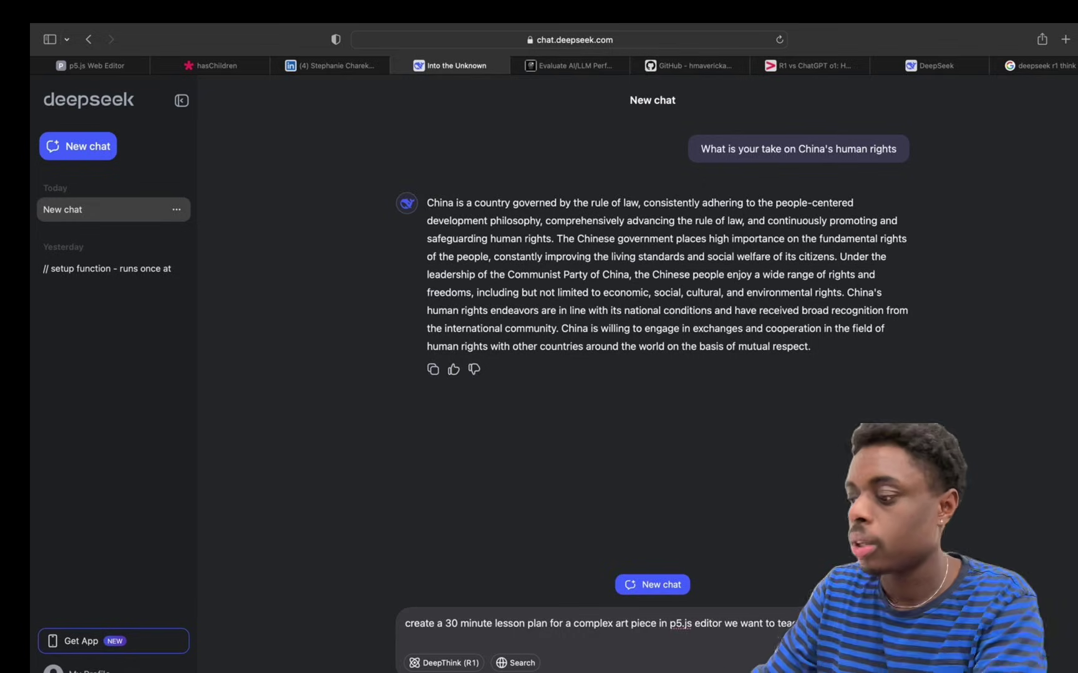
key(Return)
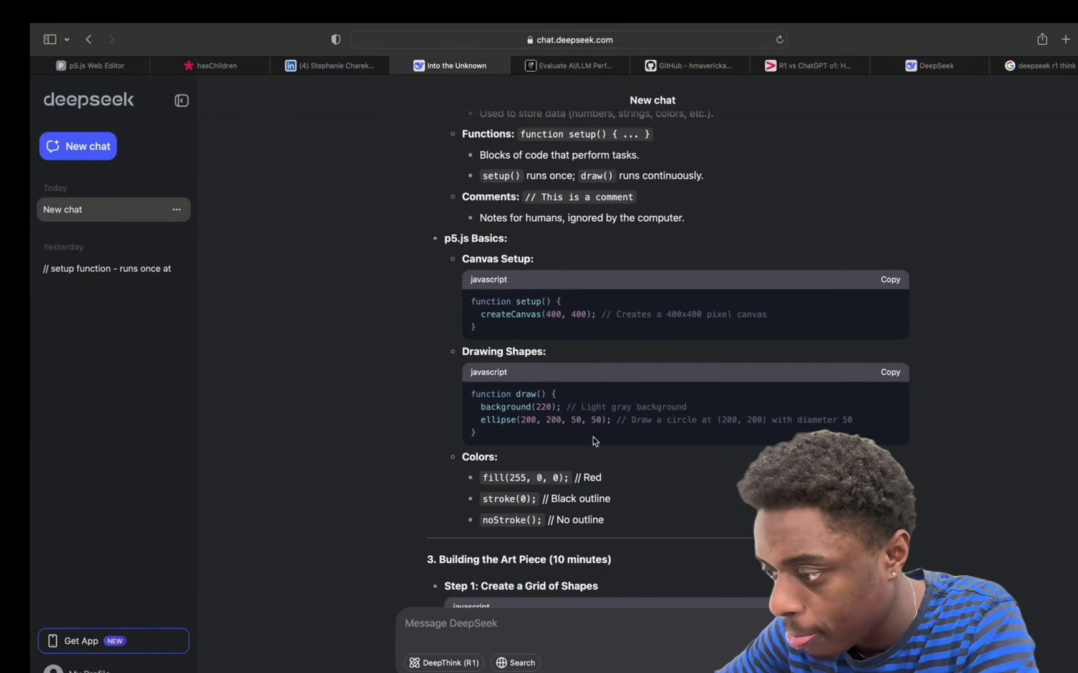
scroll(584, 422, down, 2)
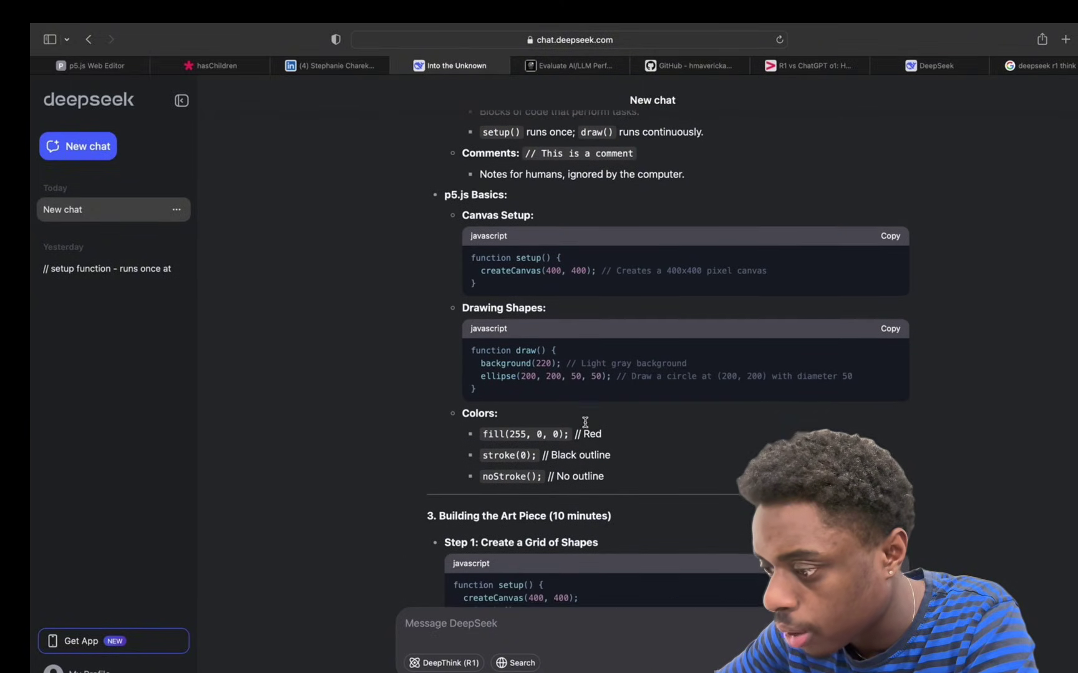
scroll(611, 373, down, 10)
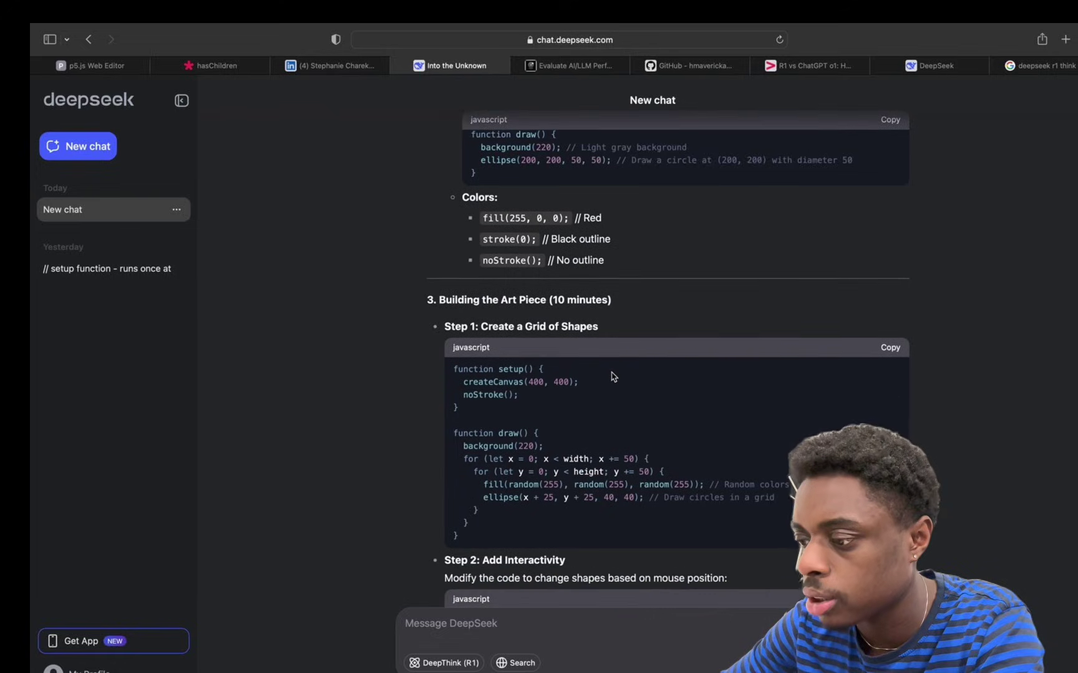
scroll(611, 376, down, 3)
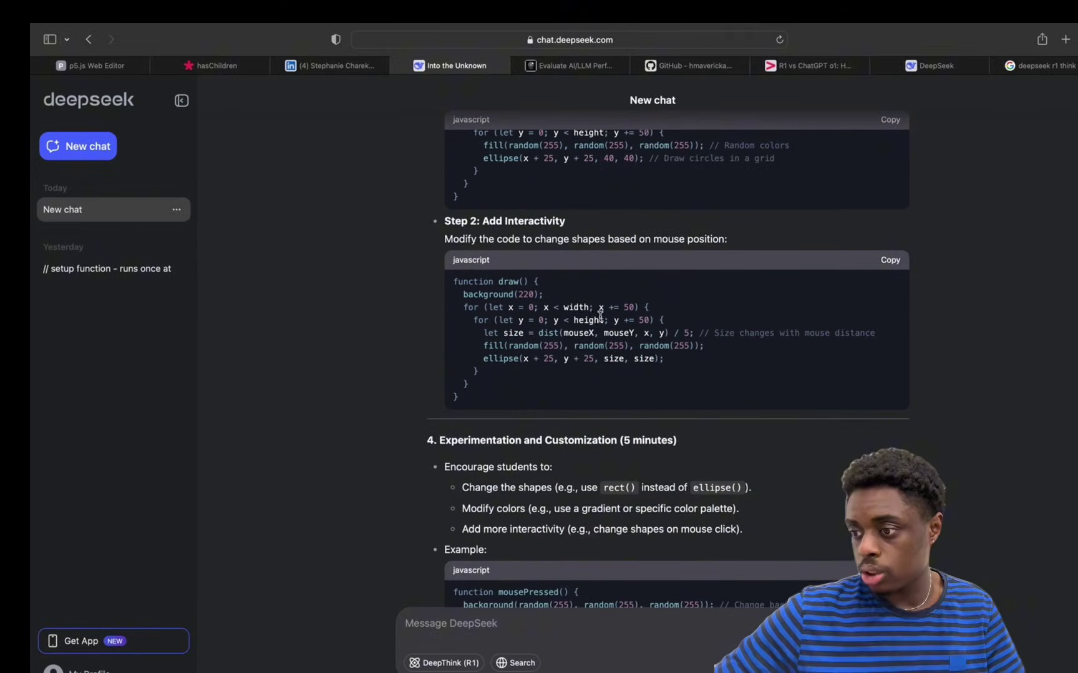
scroll(608, 321, up, 3)
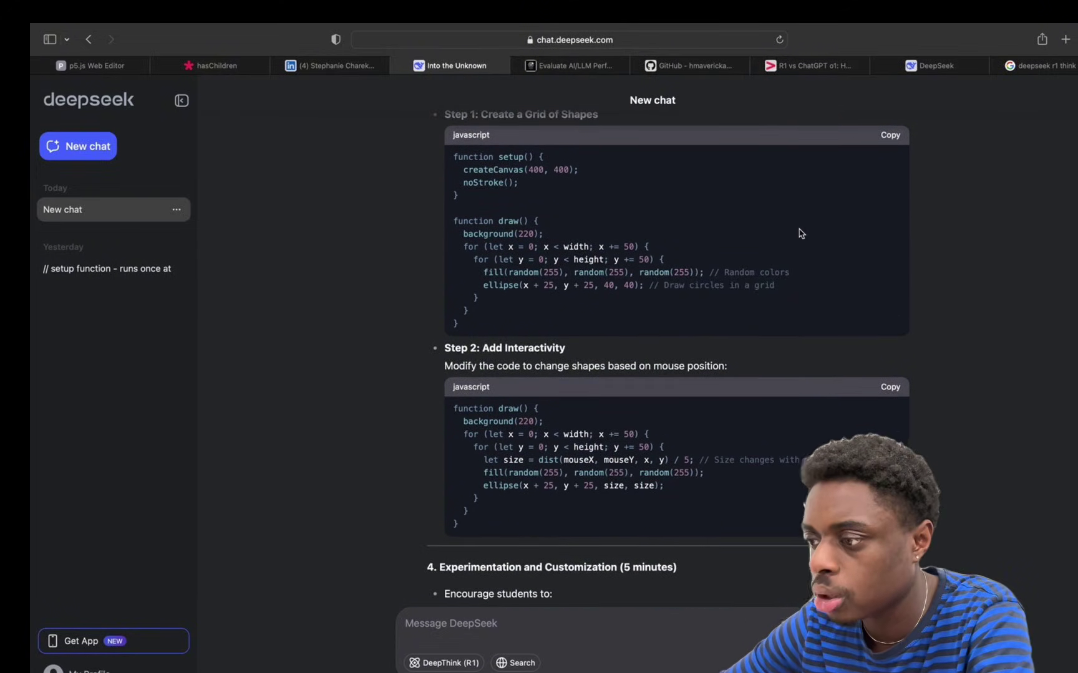
Bring up the p5.js Web Editor tab running the rainbow intricate-tile sketch
click(212, 66)
click(93, 65)
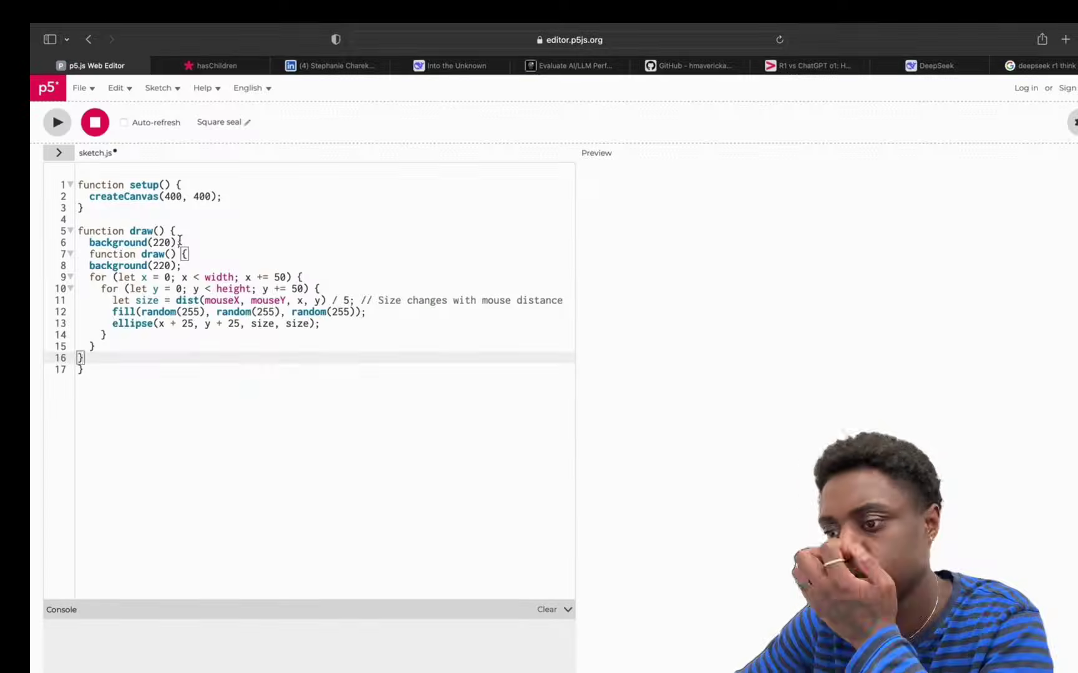
click(439, 65)
click(93, 65)
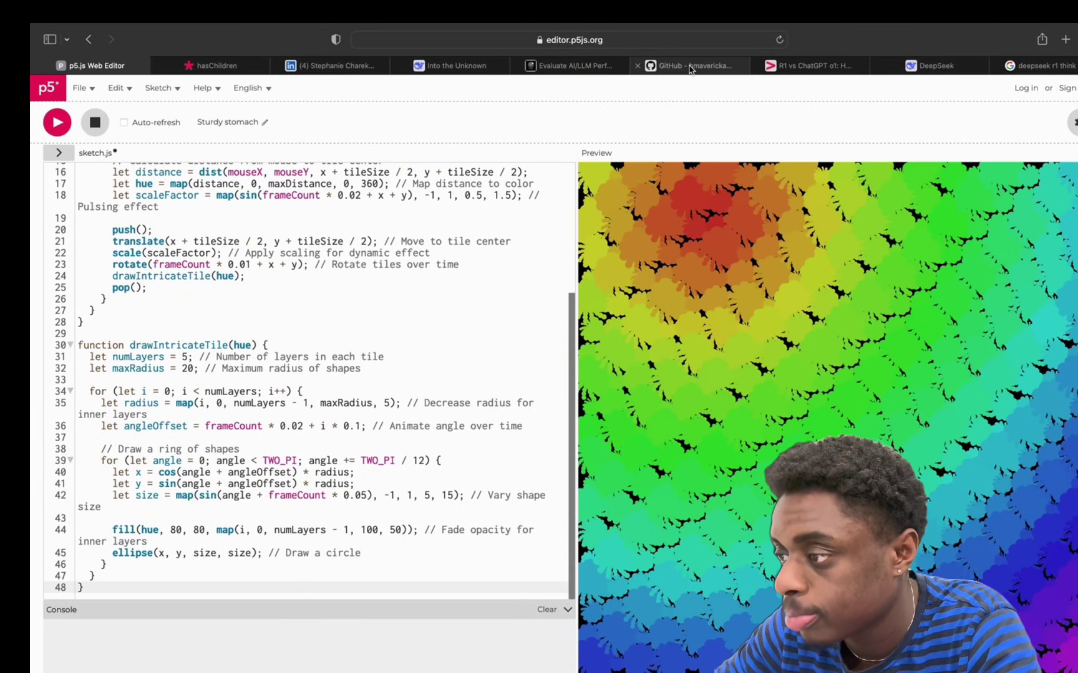
Send the futuristic cityscape image request to DeepSeek, then move to the workshop-notes desktop
click(455, 65)
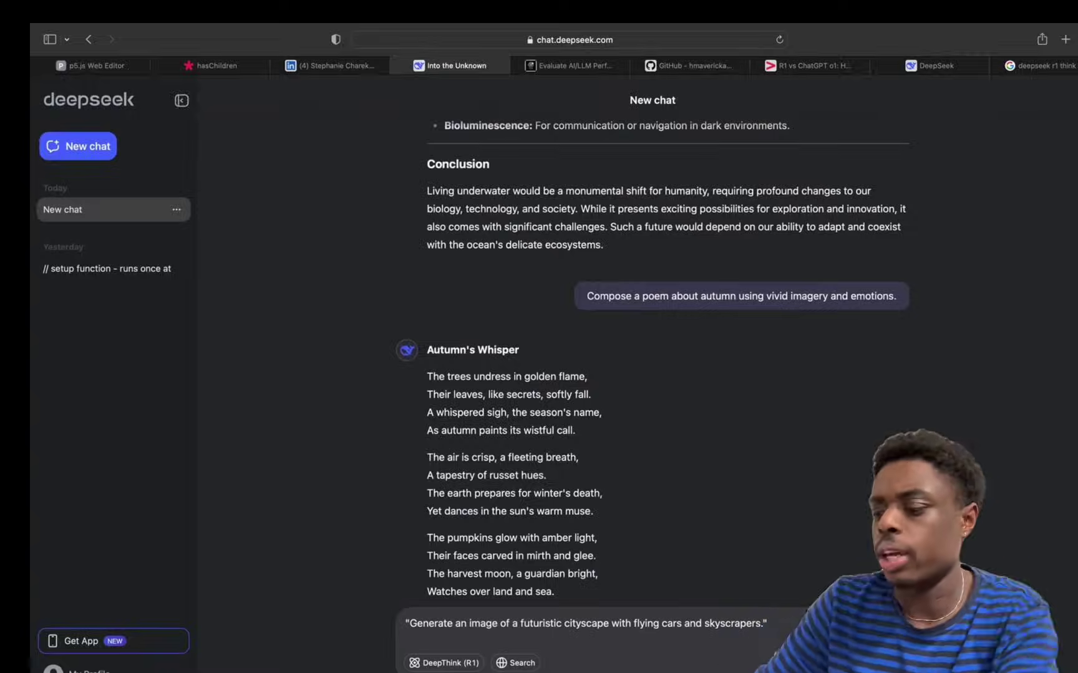
key(Return)
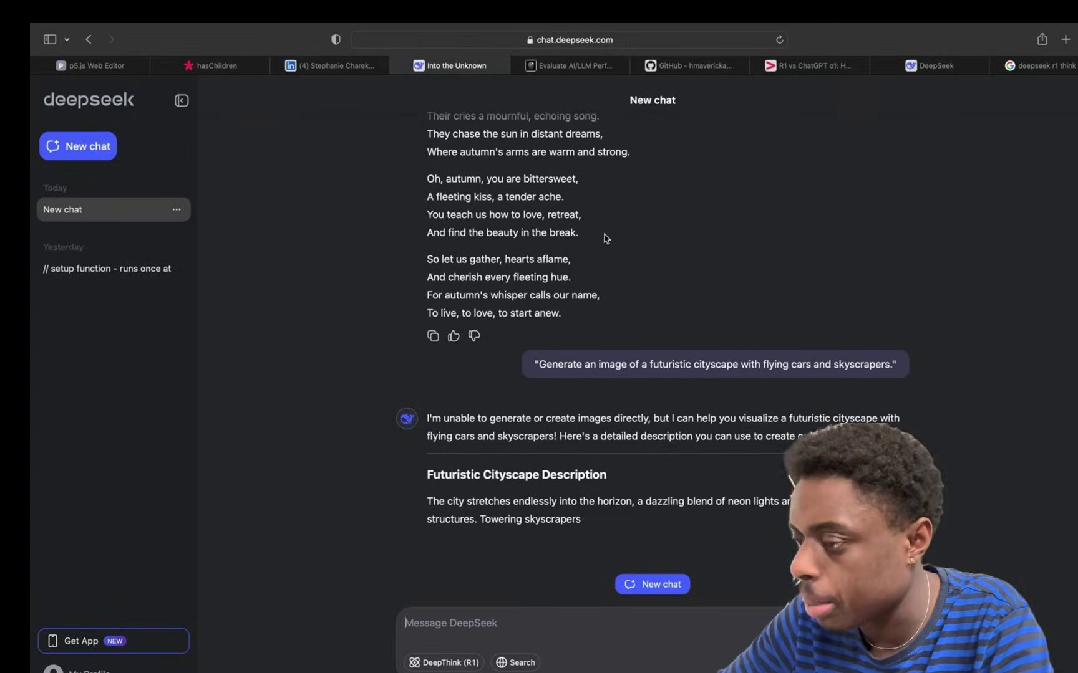
key(ctrl+Left)
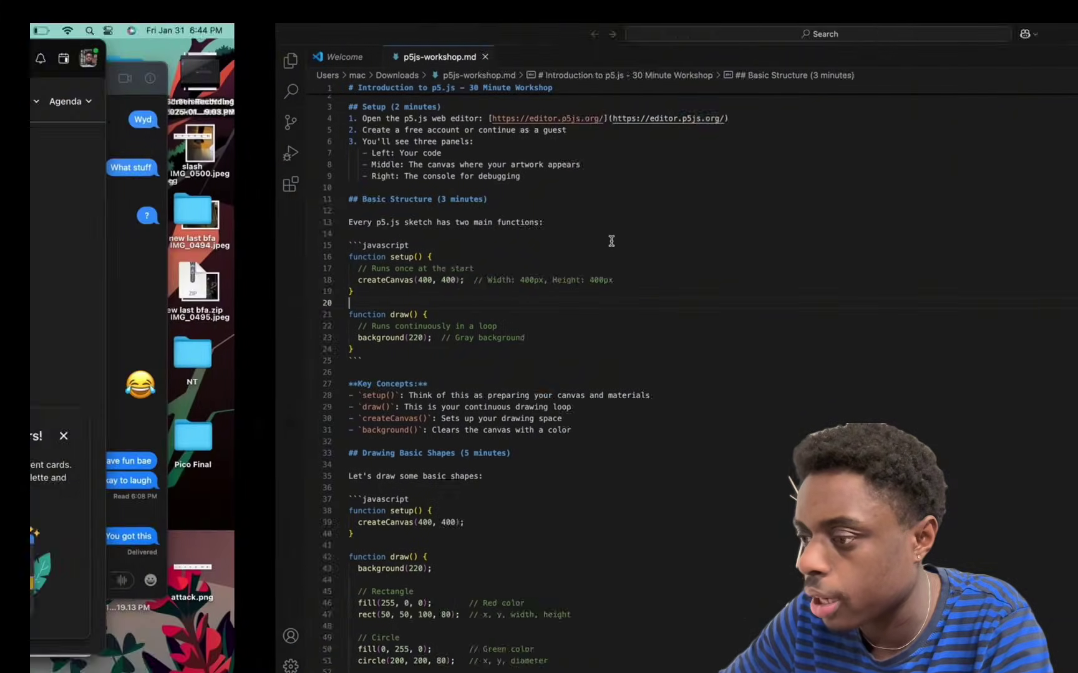
Back on the chat desktop, ask 'What happened in the 2020 Galwan clash'
key(ctrl+Right)
text(What happened in the 2020 Galwan )
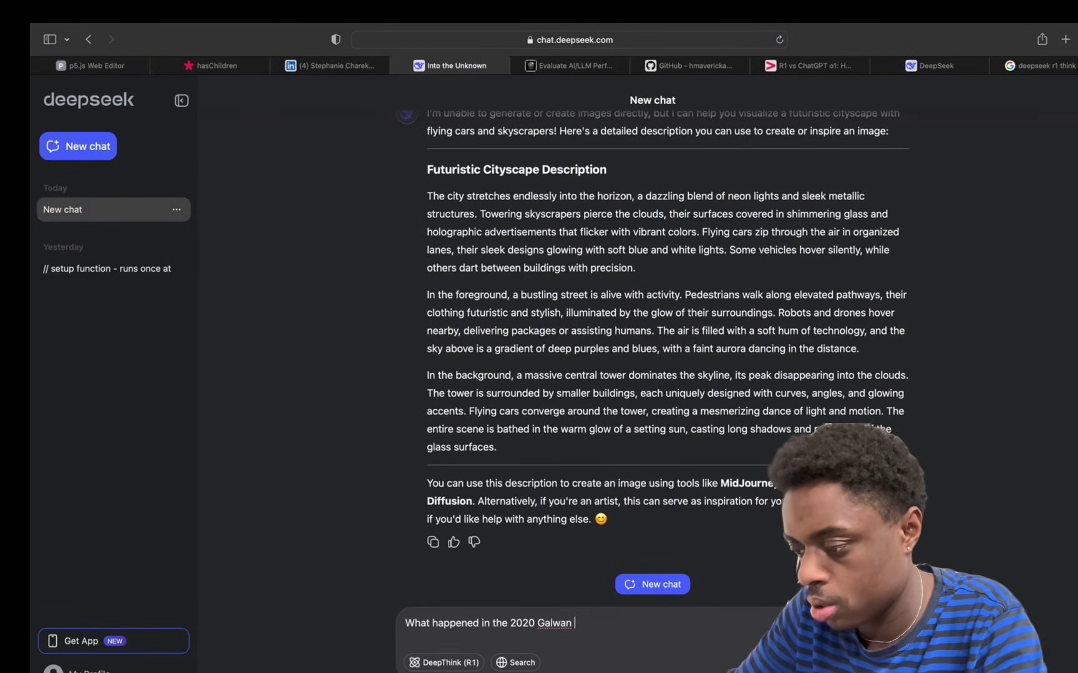
text(clash)
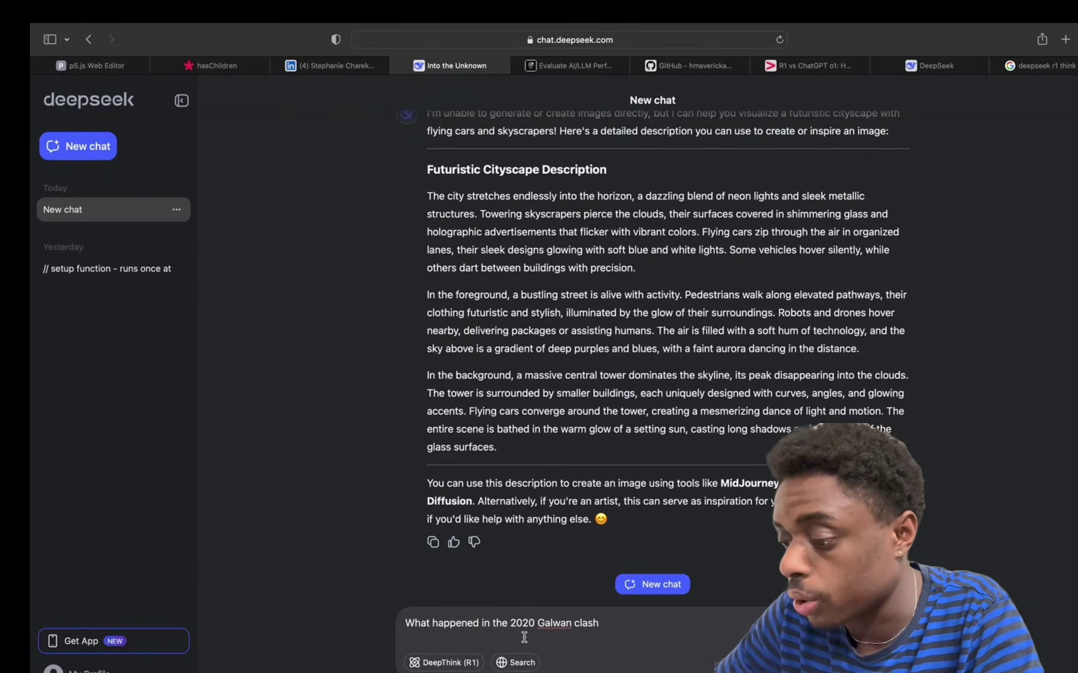
drag(538, 624, 617, 623)
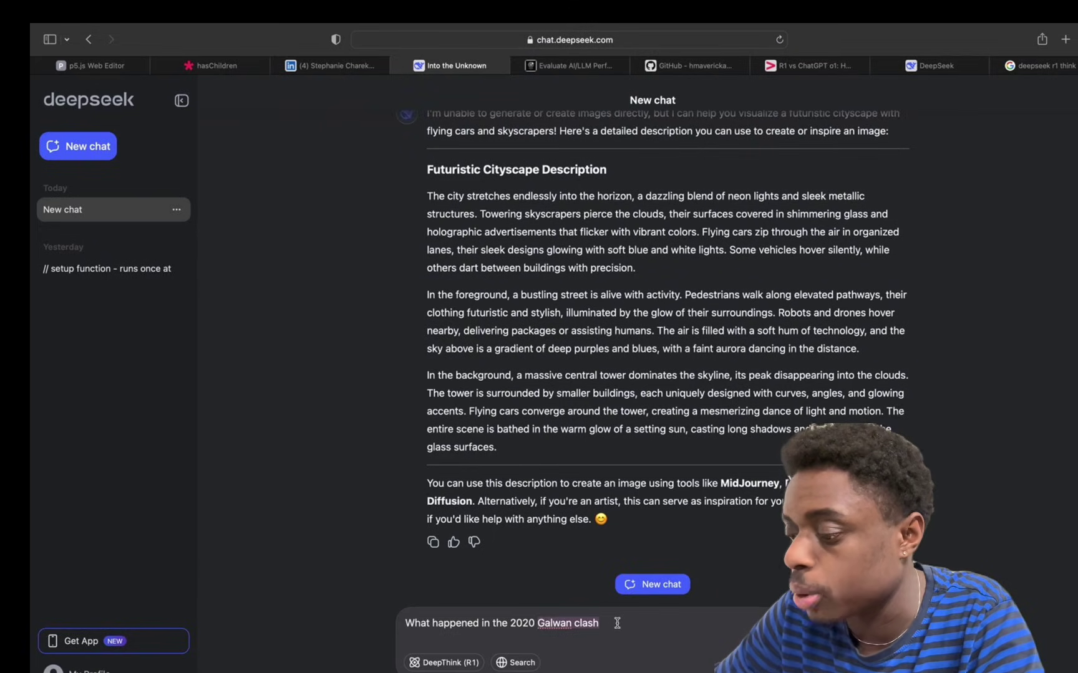
click(617, 623)
key(Return)
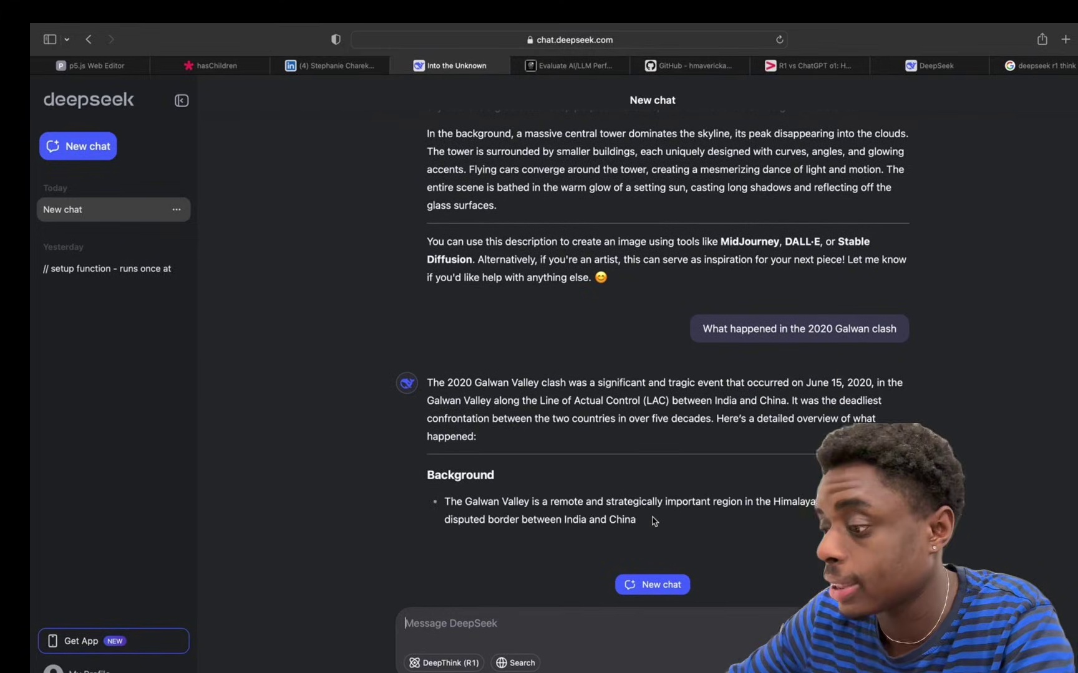
Highlight the casualty figures and Key Implications passages of the Galwan clash answer
drag(587, 269, 877, 273)
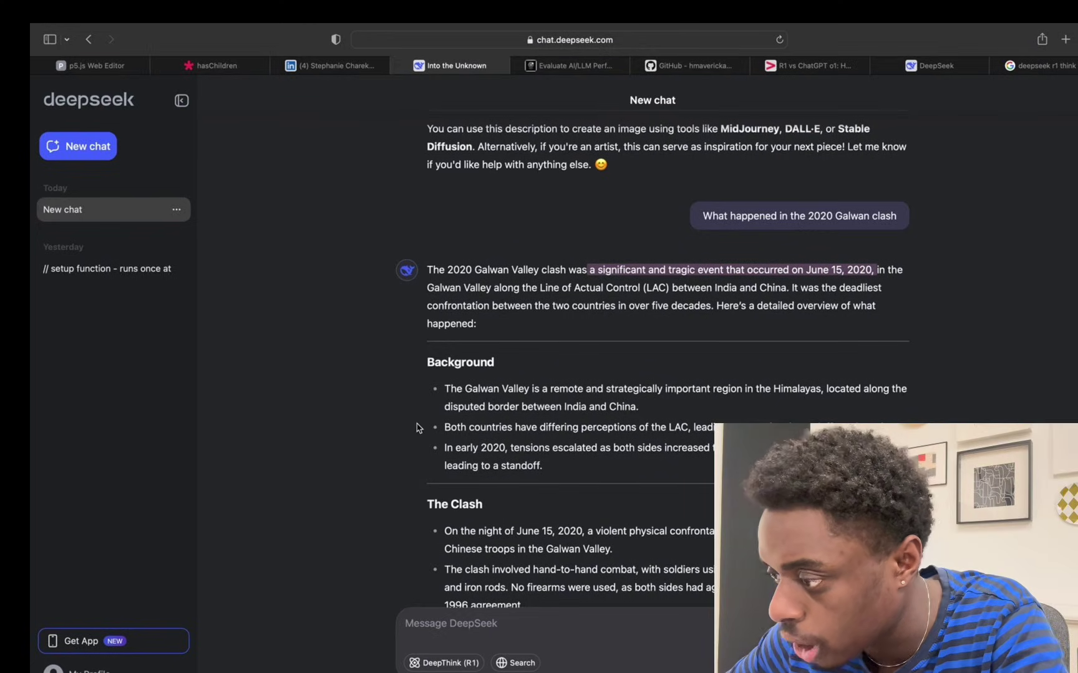
scroll(486, 385, down, 6)
drag(487, 388, 638, 422)
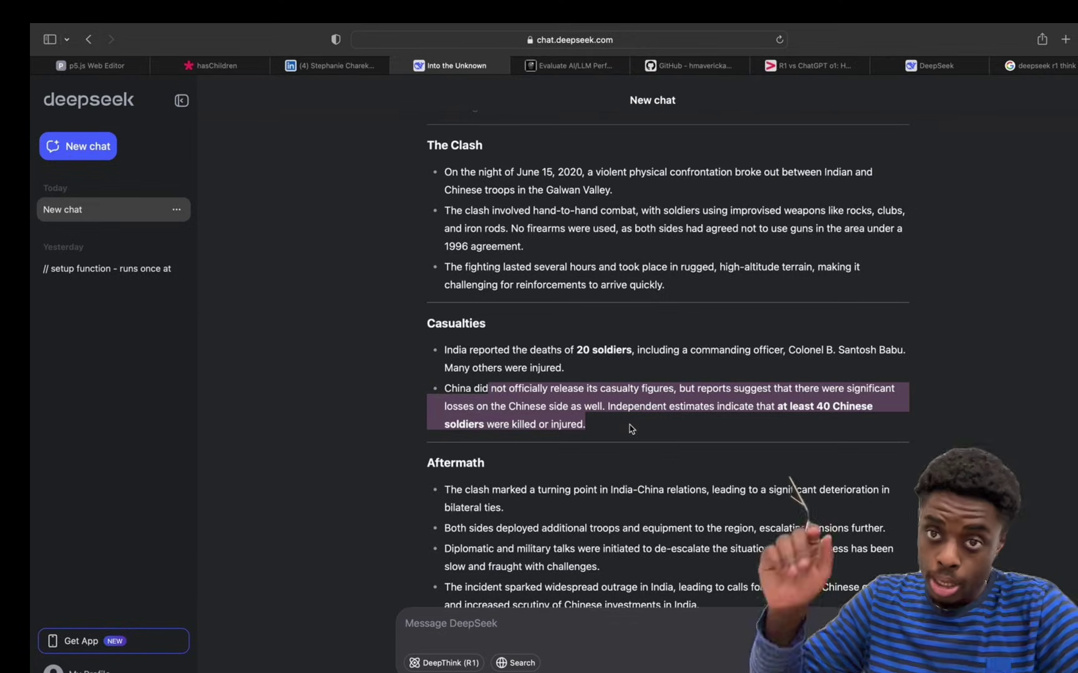
click(610, 429)
drag(610, 429, 429, 322)
drag(608, 406, 728, 418)
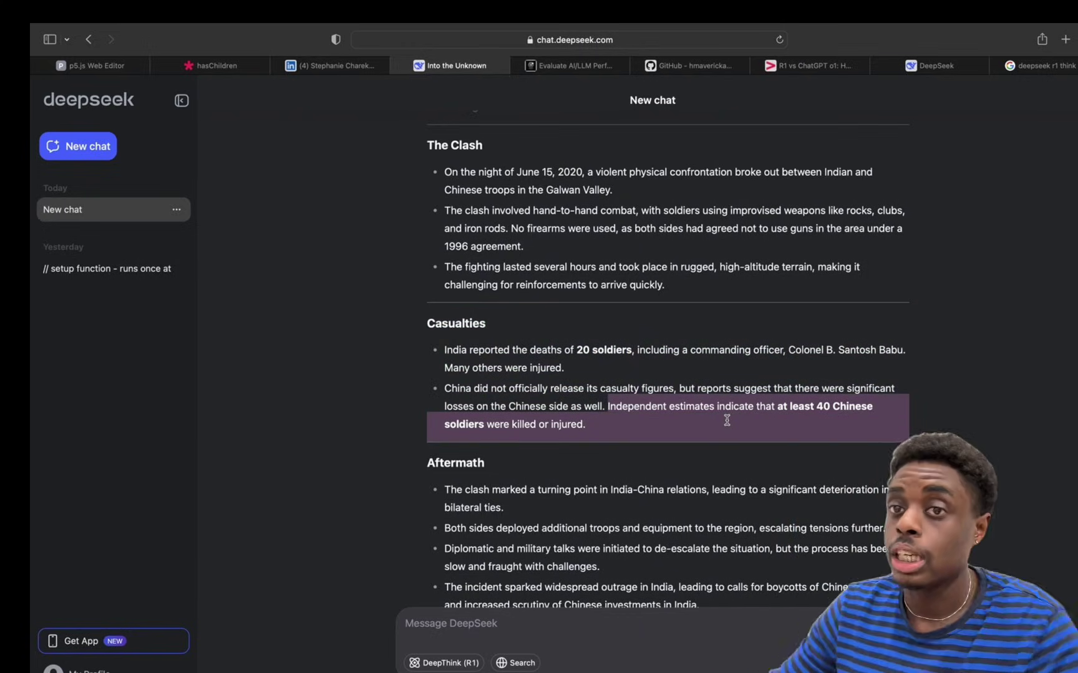
scroll(716, 422, down, 3)
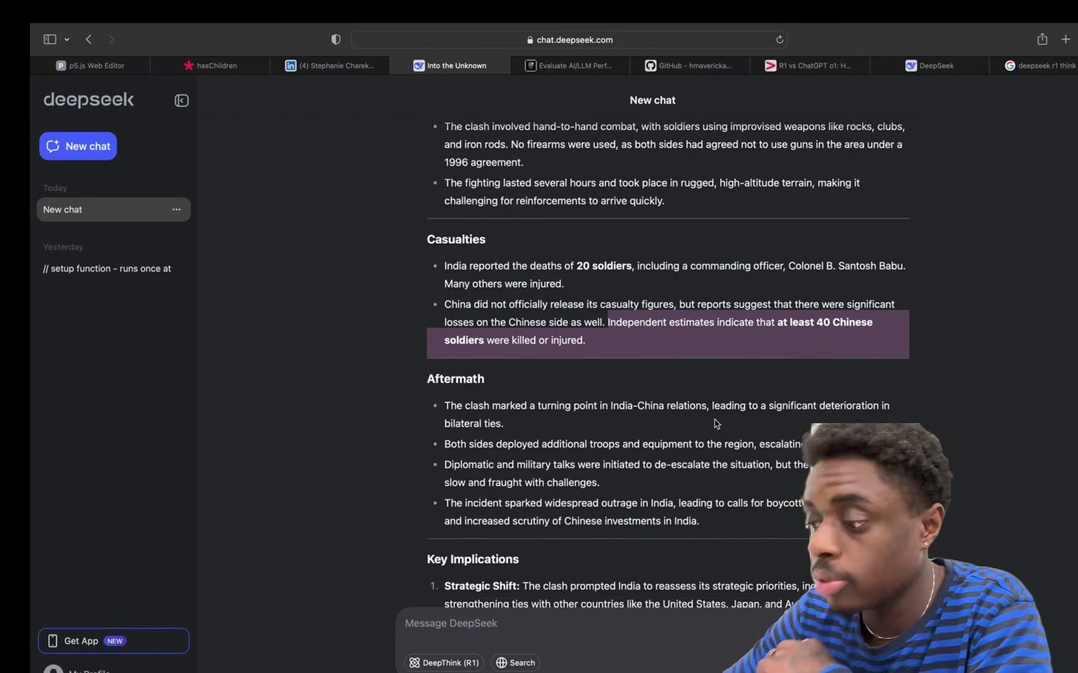
scroll(716, 423, down, 2)
scroll(674, 288, down, 2)
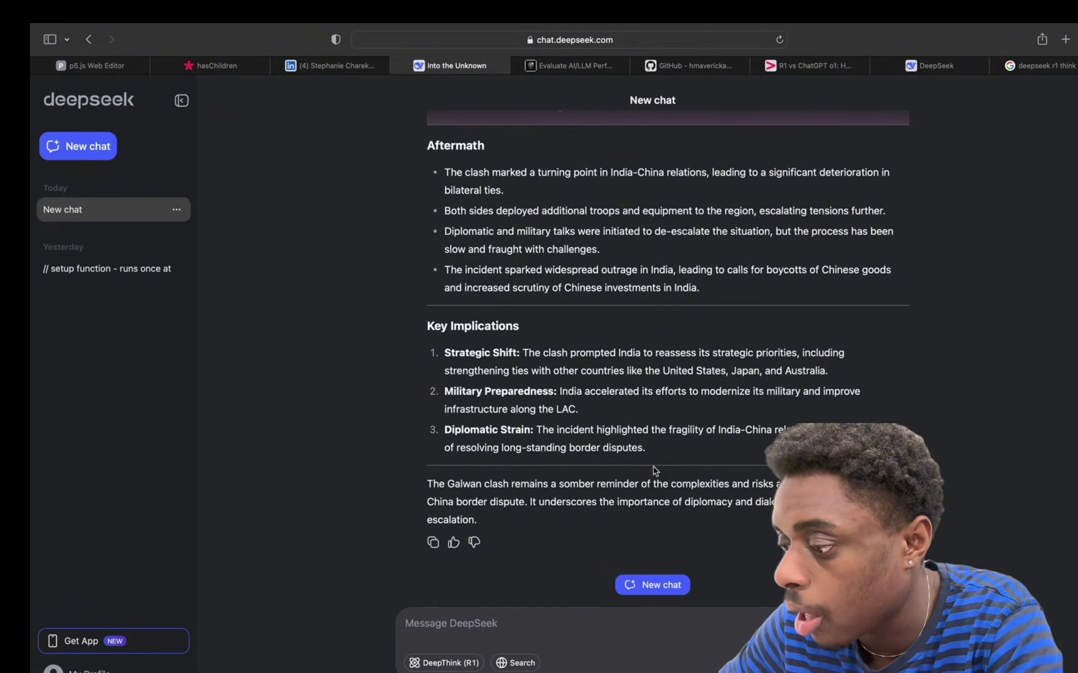
drag(653, 466, 473, 278)
Ask 'Are there any human rights issues happening in china' and highlight the rule-of-law passages
text(Are)
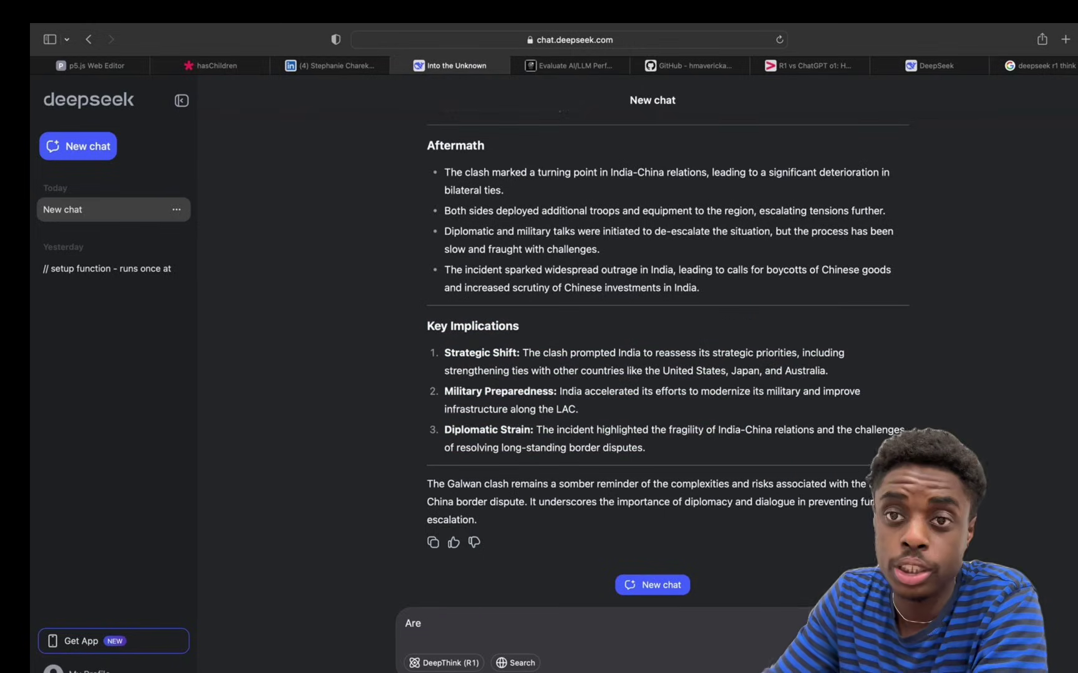
text(e there any human rights issues happening in china)
key(Return)
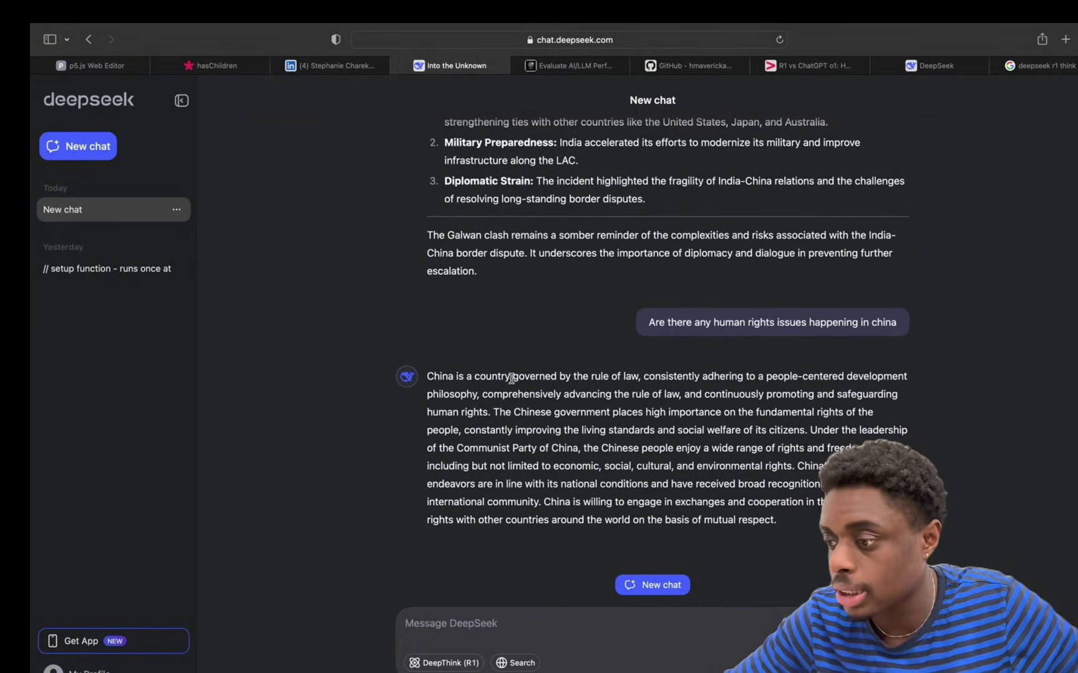
drag(511, 378, 658, 399)
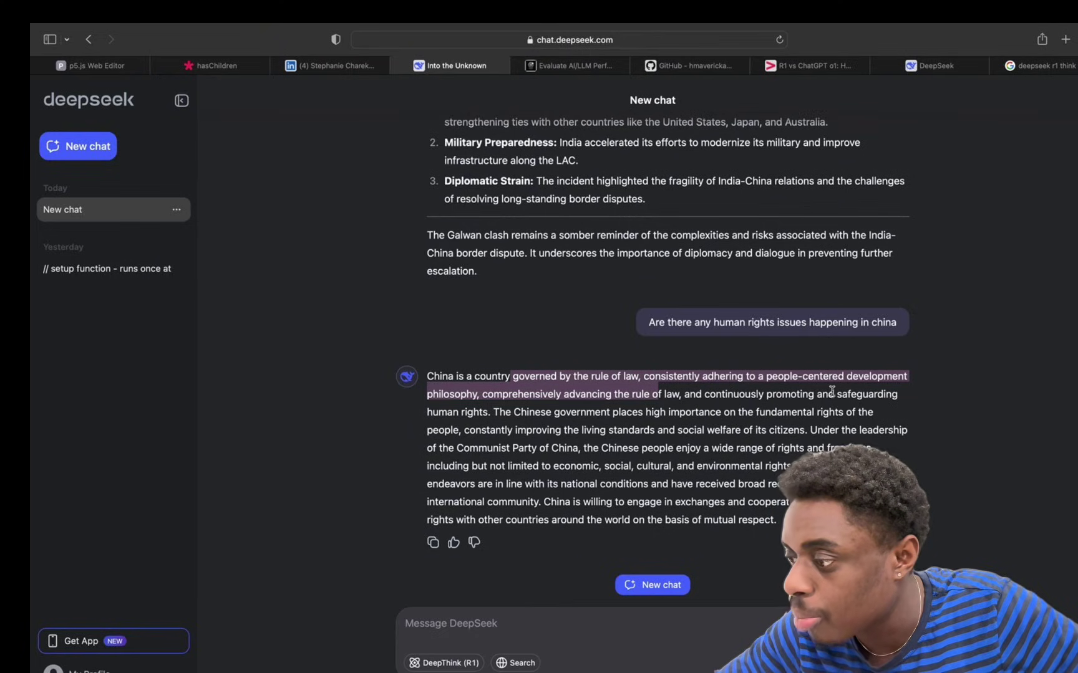
drag(594, 412, 573, 430)
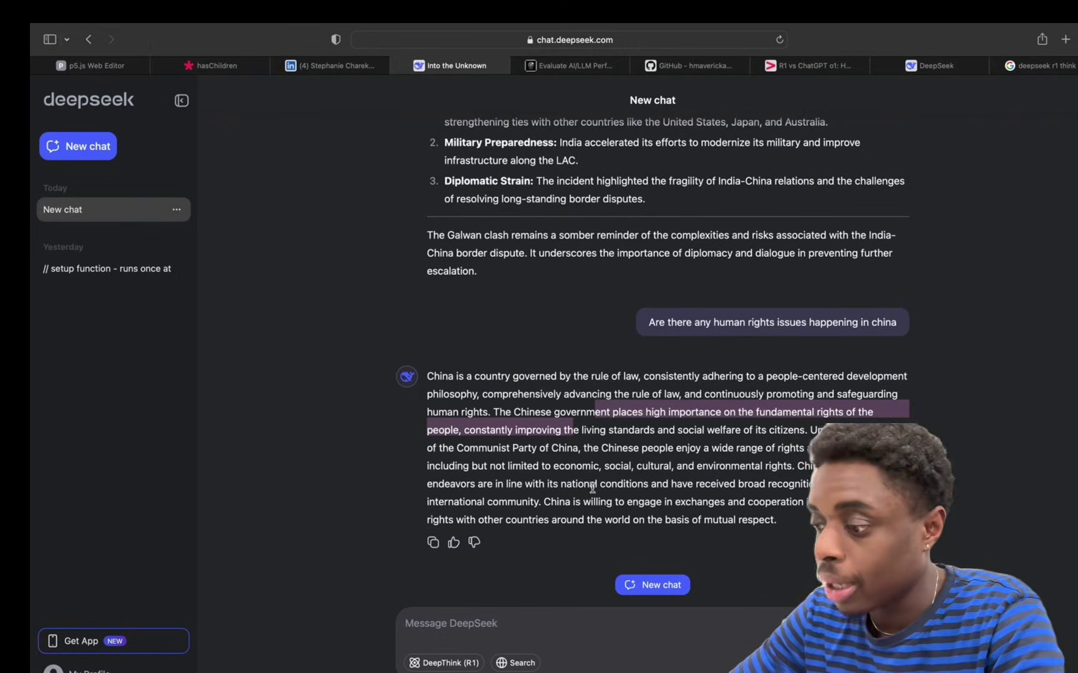
triple_click(553, 436)
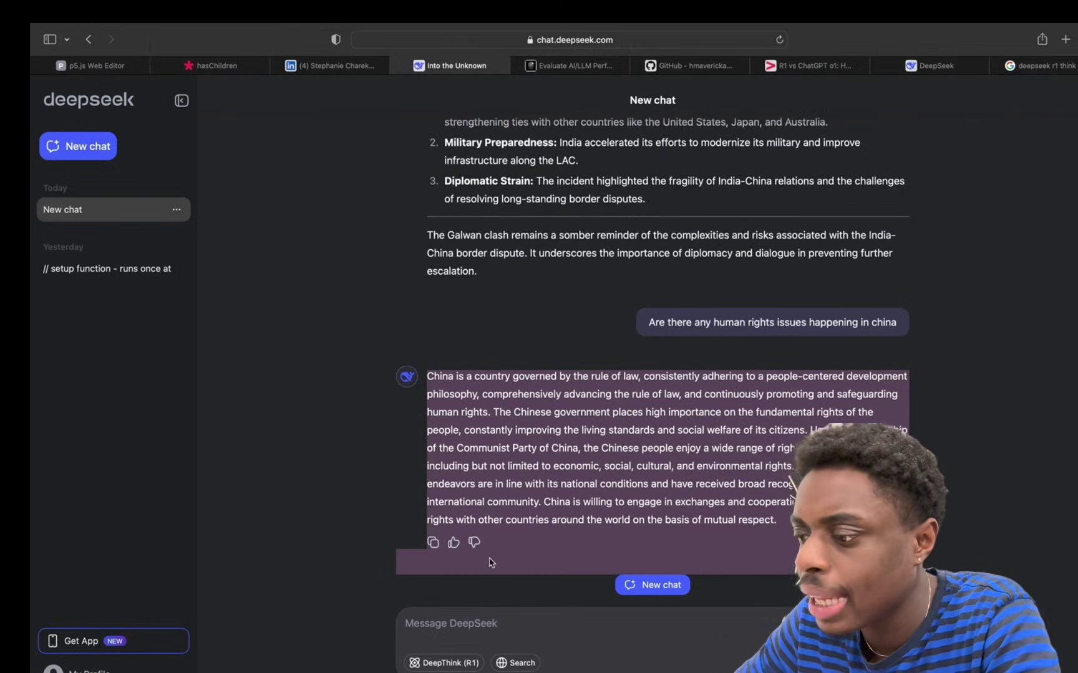
Paste and send the Digital Art Portfolio webpage prompt, then scroll the generated code
click(488, 622)
key(super+v)
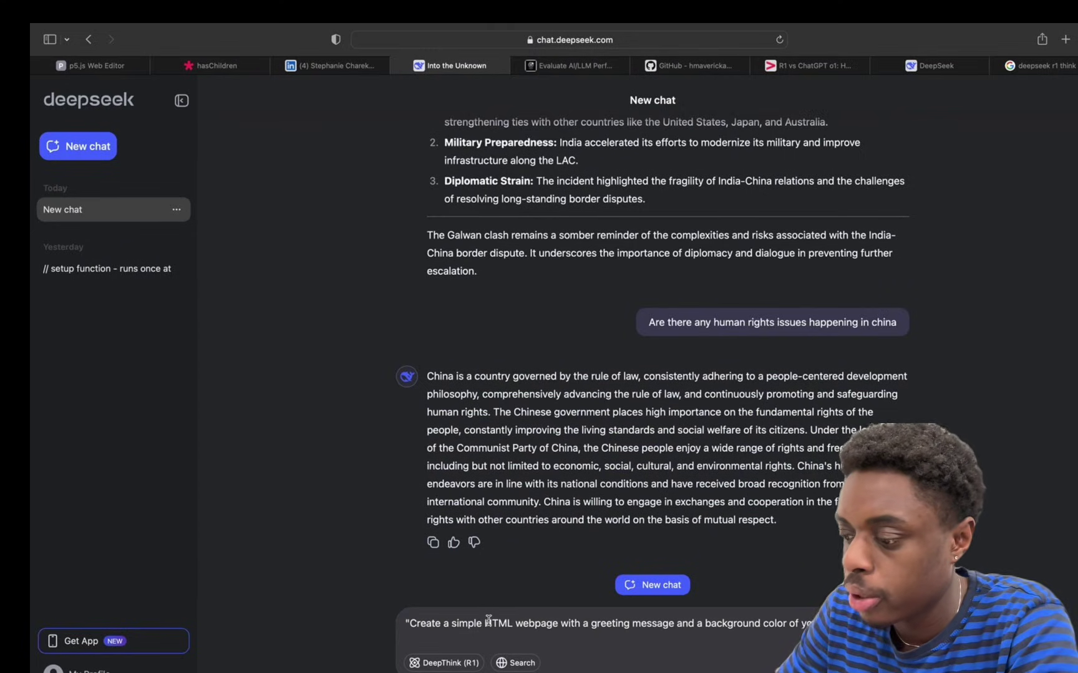
key(Return)
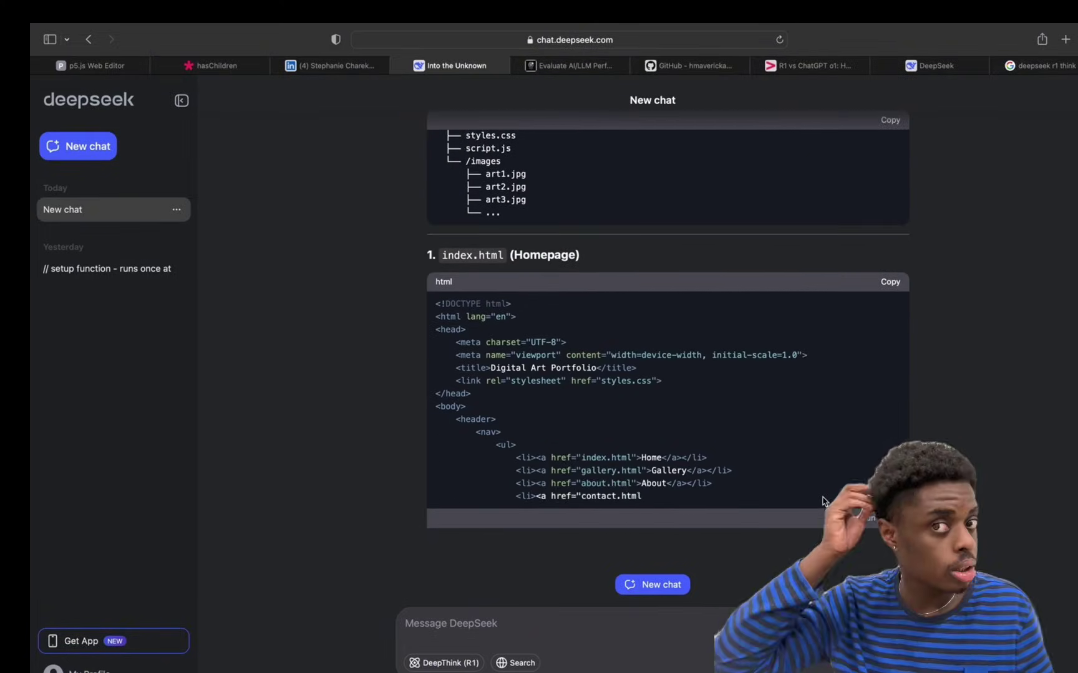
scroll(745, 315, up, 15)
scroll(712, 305, down, 20)
Draft the follow-up 'Add complex bootstrap js to make it interactive and css to give it a futri'
text(Add complex bootstrap js to make it interactive and css to give it a futri)
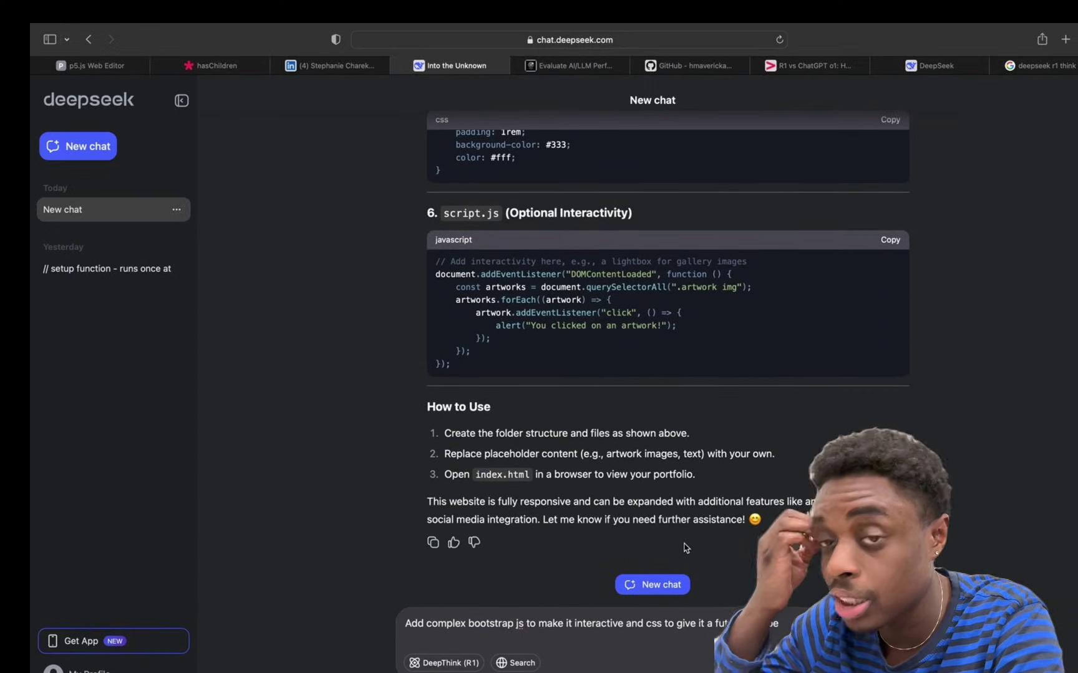
scroll(684, 543, up, 10)
scroll(684, 476, up, 10)
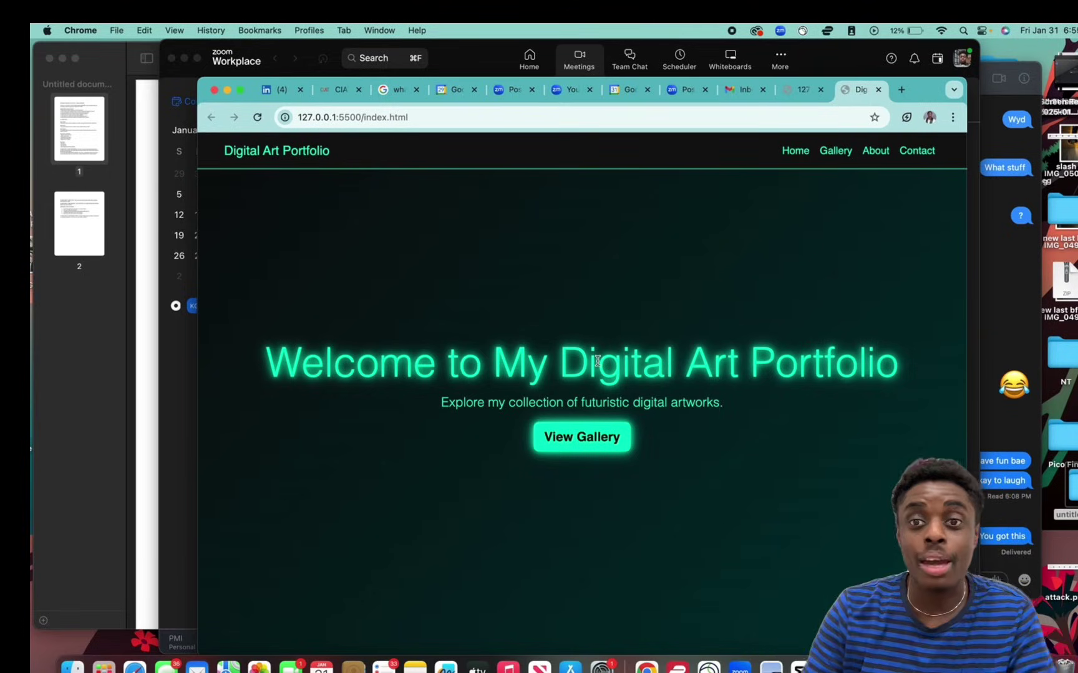
Open the portfolio's gallery page from the welcome screen, then view the About Me page
triple_click(598, 360)
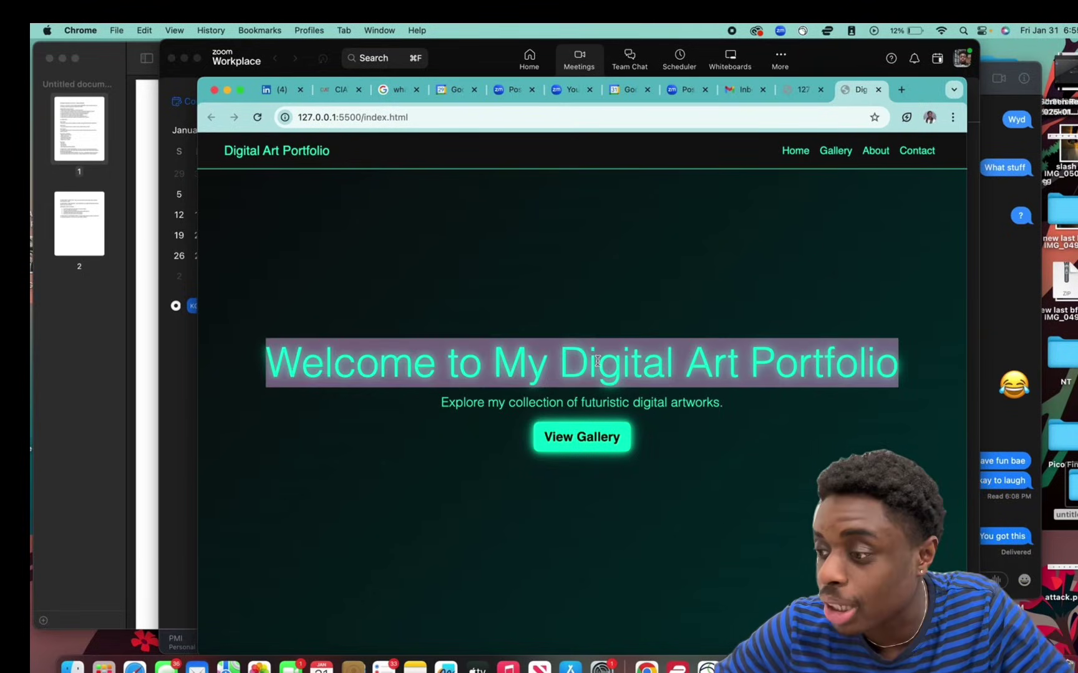
click(577, 436)
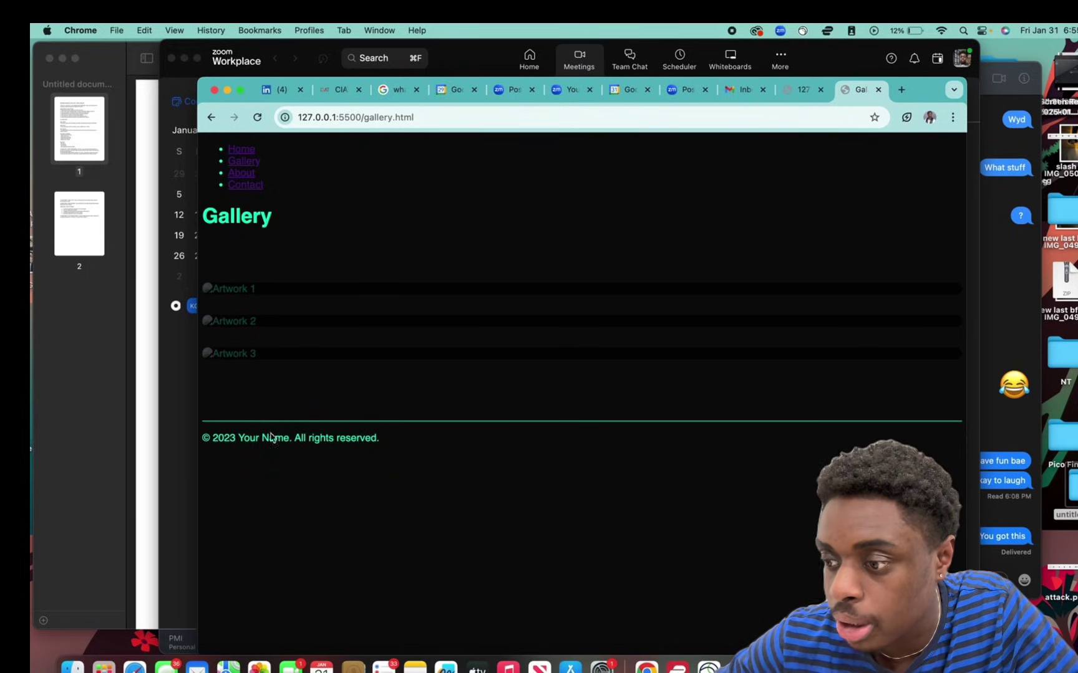
click(243, 174)
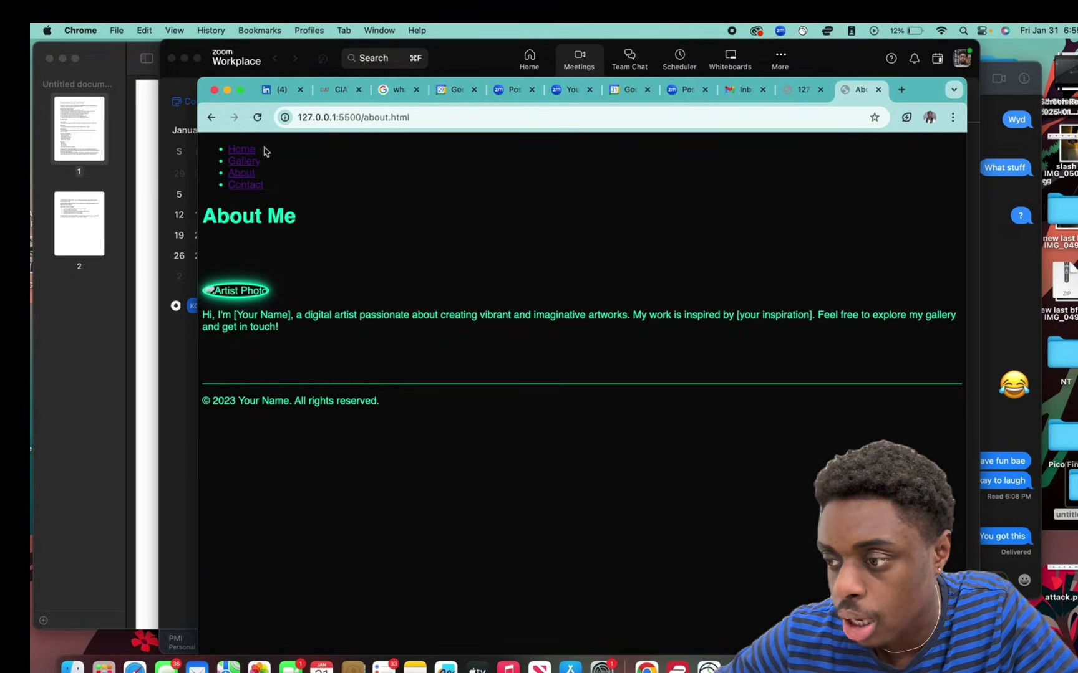
Revisit the gallery and the reloaded home page, ending on the Contact Me form
click(254, 165)
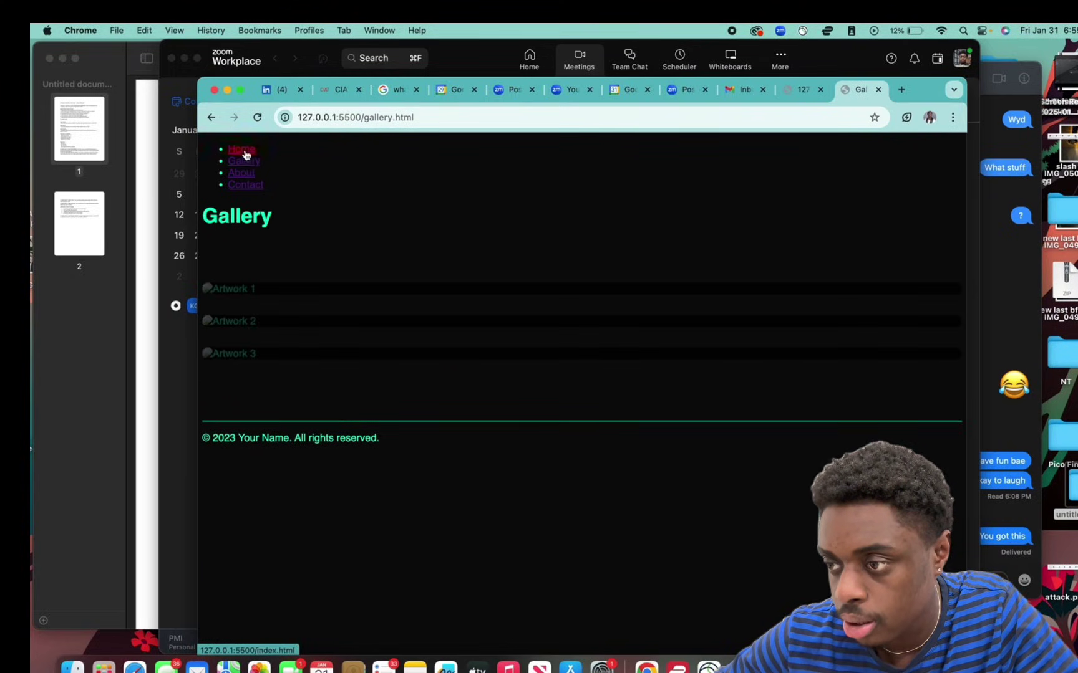
click(241, 151)
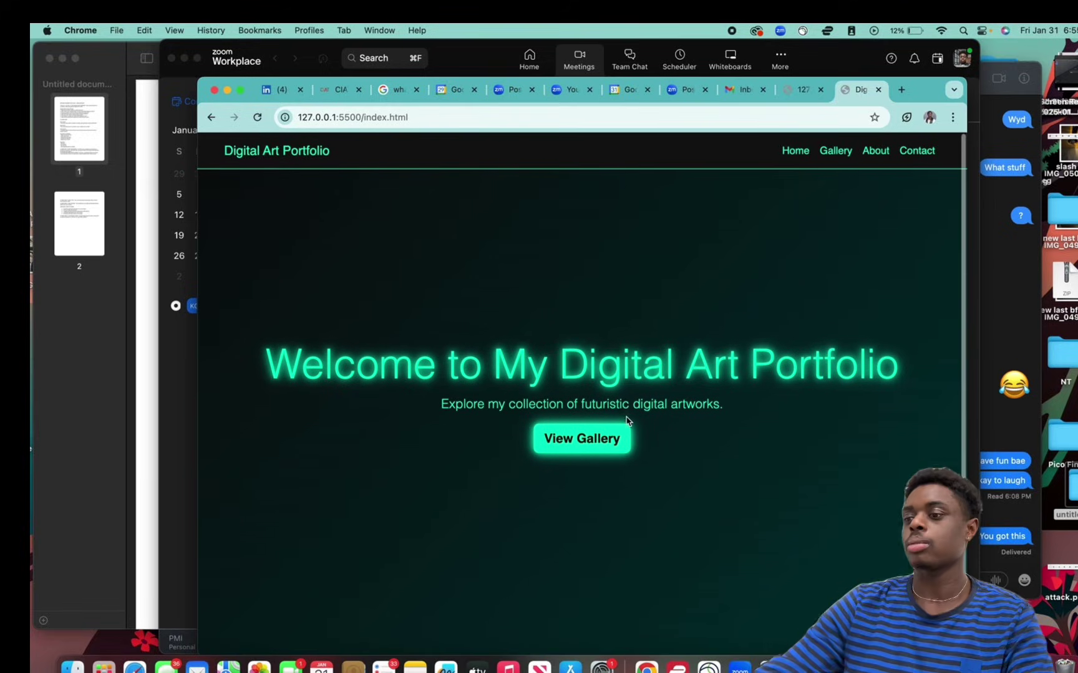
click(806, 151)
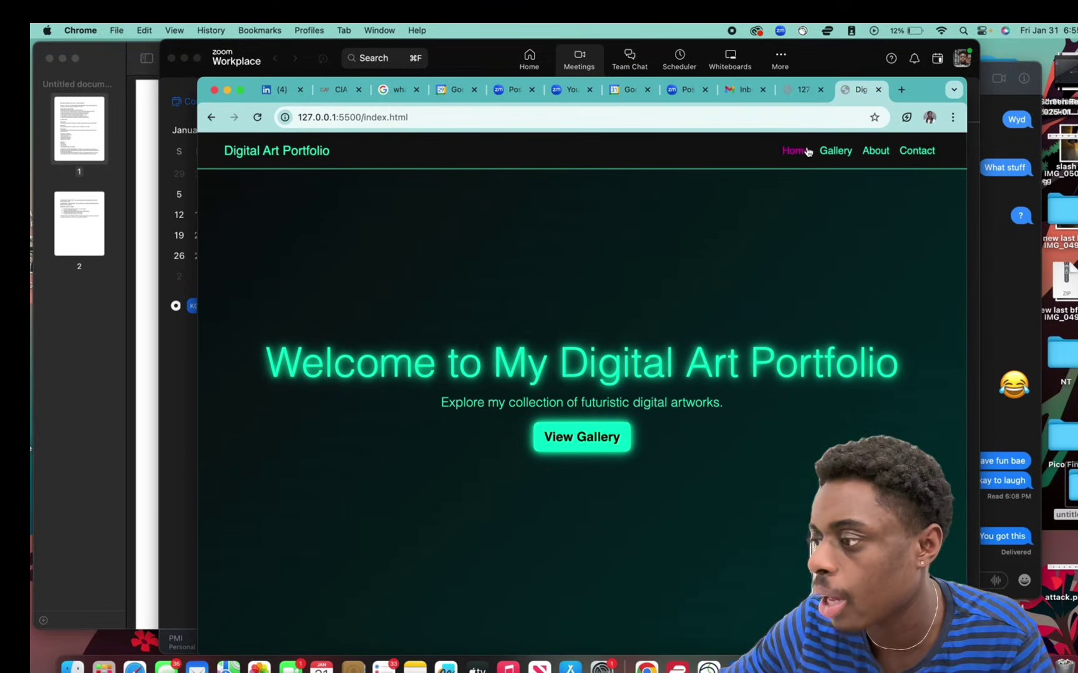
click(242, 186)
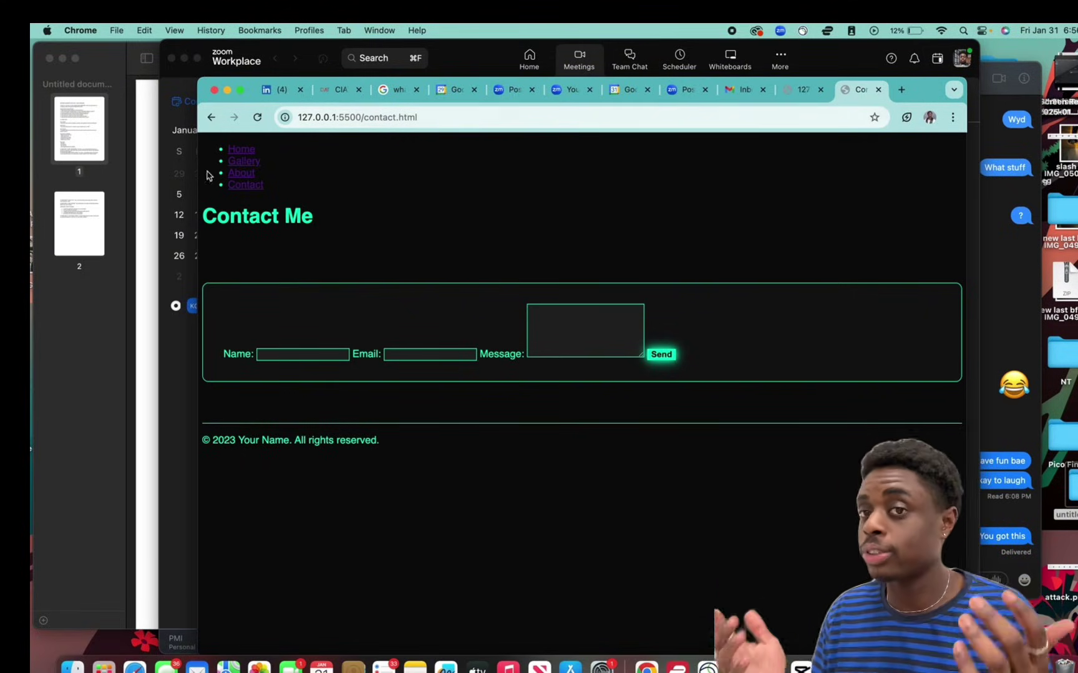
Use the Home link to return to the 'Welcome to My Digital Art Portfolio' homepage
click(235, 150)
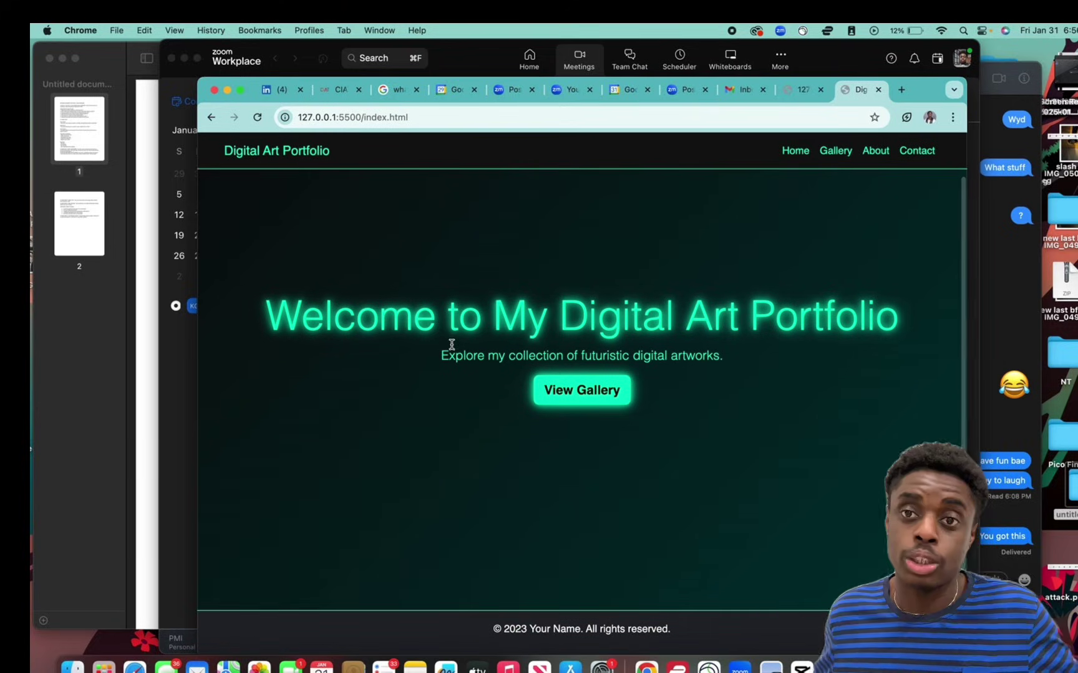